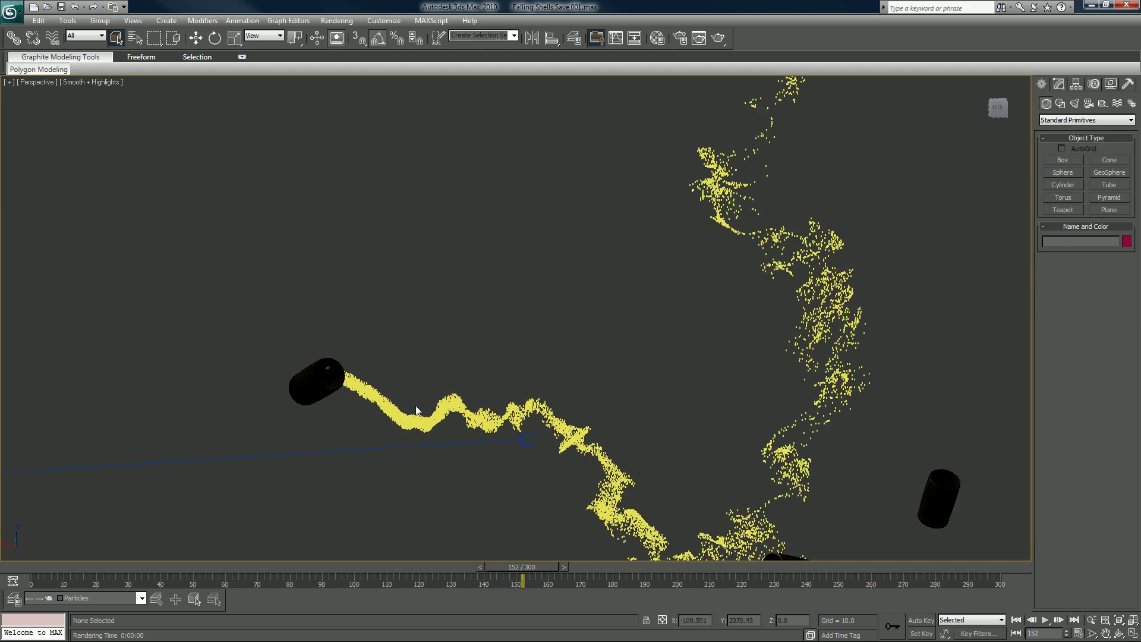
# Frame the shell and particle trail in Perspective, then open Environment and Effects with 8
pyautogui.moveTo(416, 413); pyautogui.dragTo(590, 327, button='middle')
pyautogui.scroll(2, 590, 327)
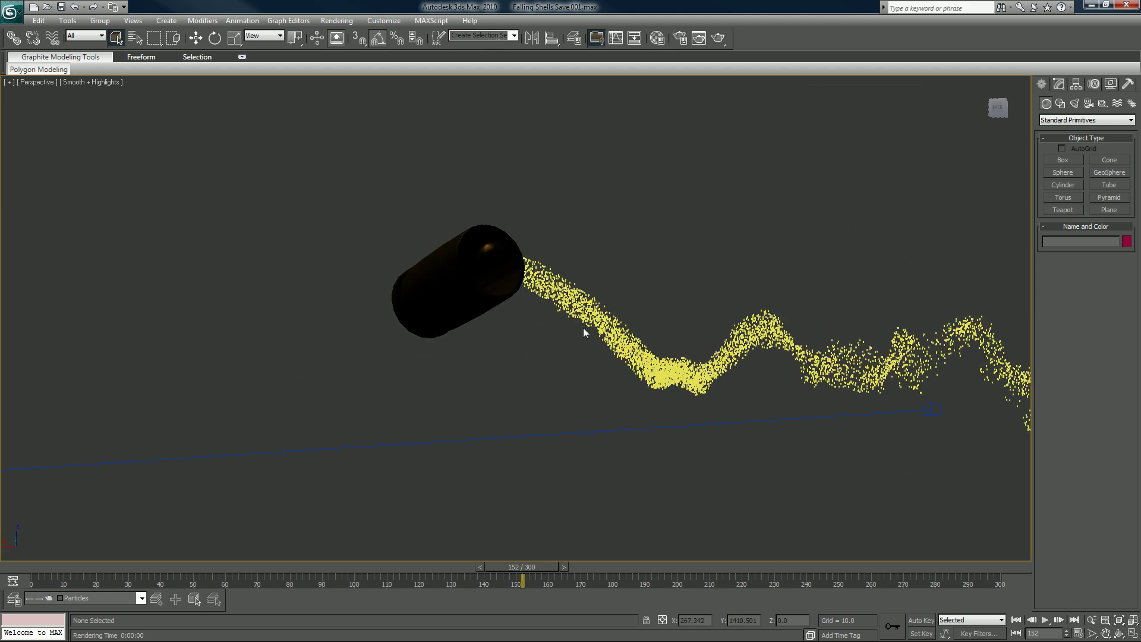
pyautogui.press('8')
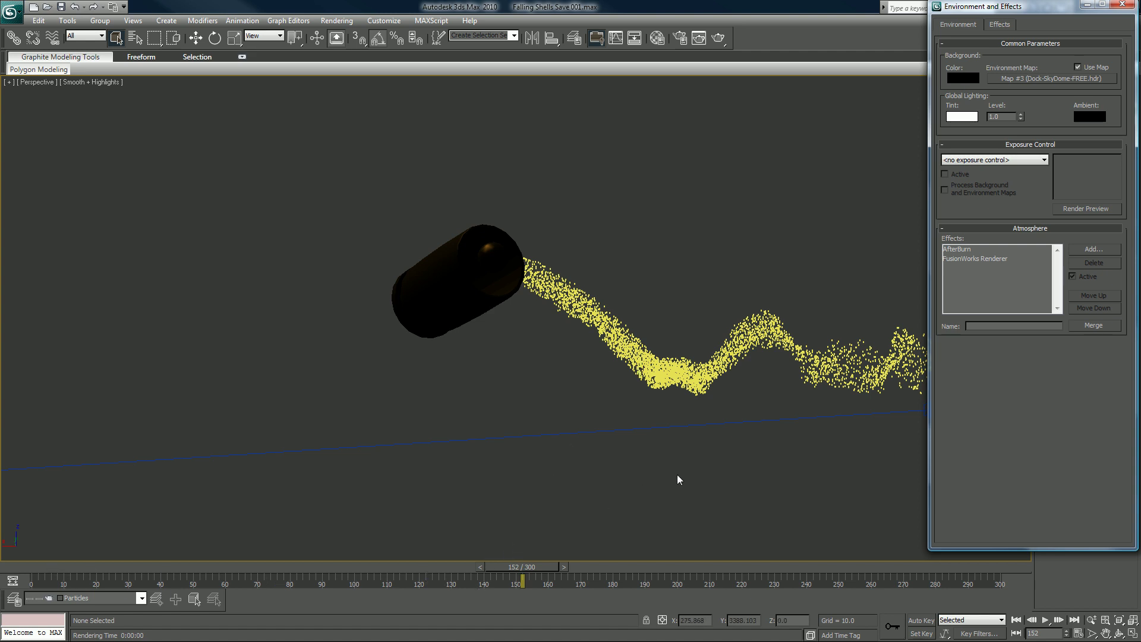
# Render frame 152, zoom into the smoke, and bring up the AfterBurn Manager settings
pyautogui.click(718, 38)
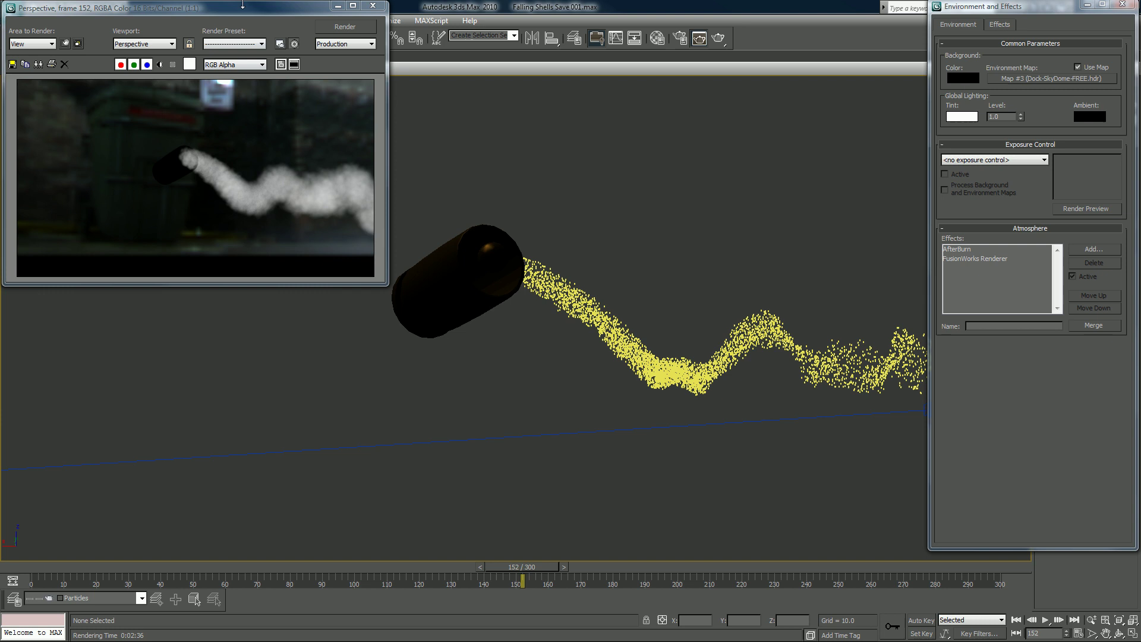
pyautogui.click(236, 148)
pyautogui.scroll(1, 235, 148)
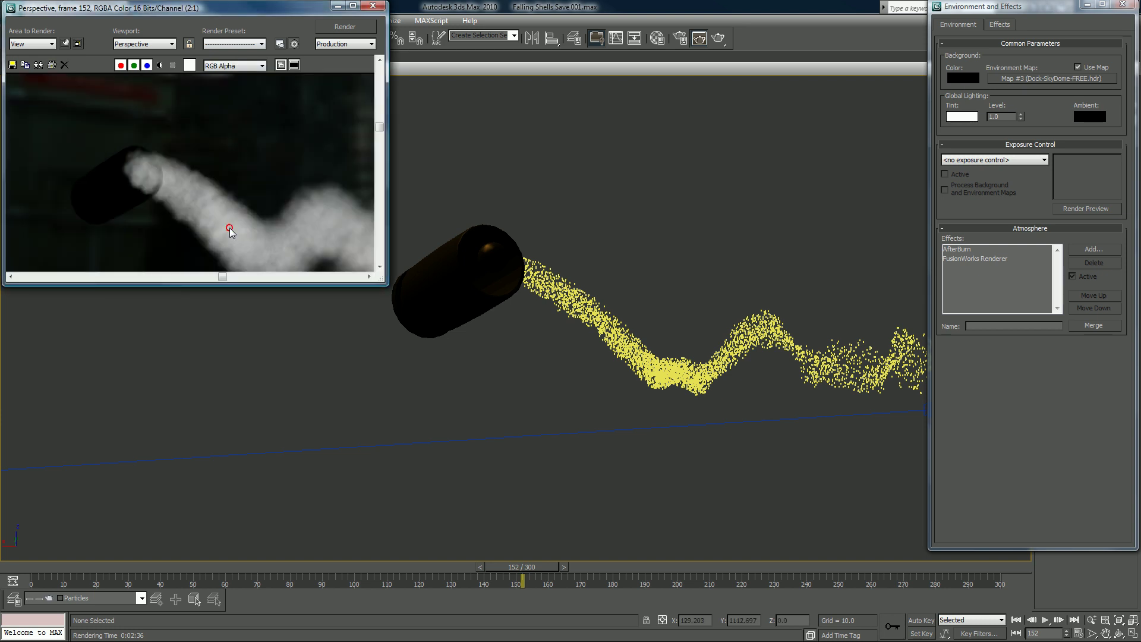
pyautogui.moveTo(229, 244); pyautogui.dragTo(210, 187, button='middle')
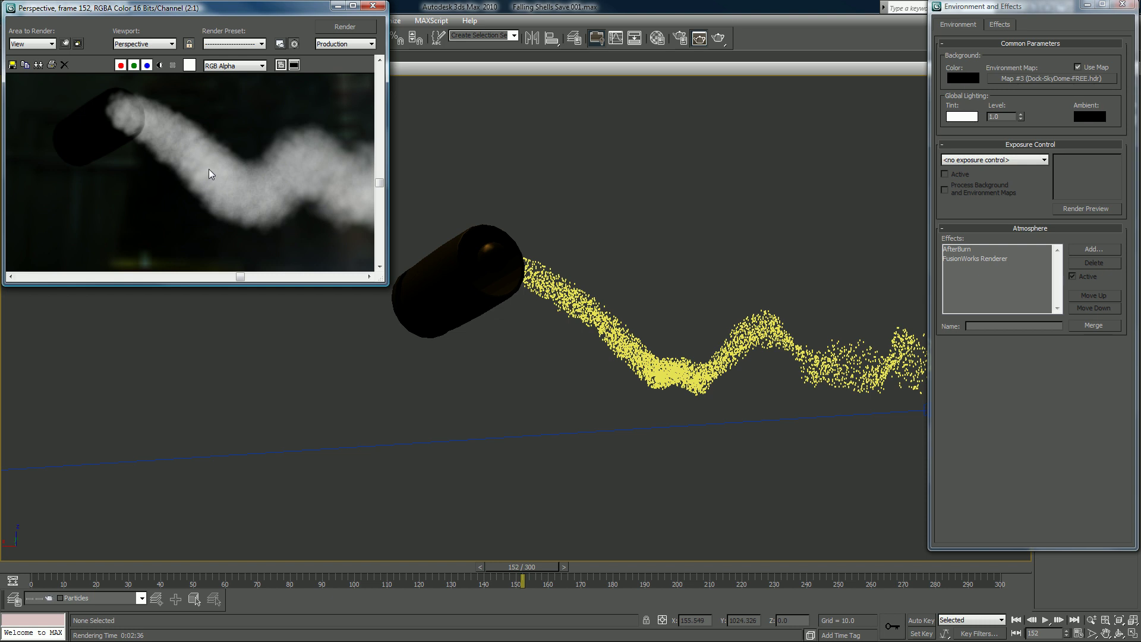
pyautogui.click(210, 164)
pyautogui.click(956, 249)
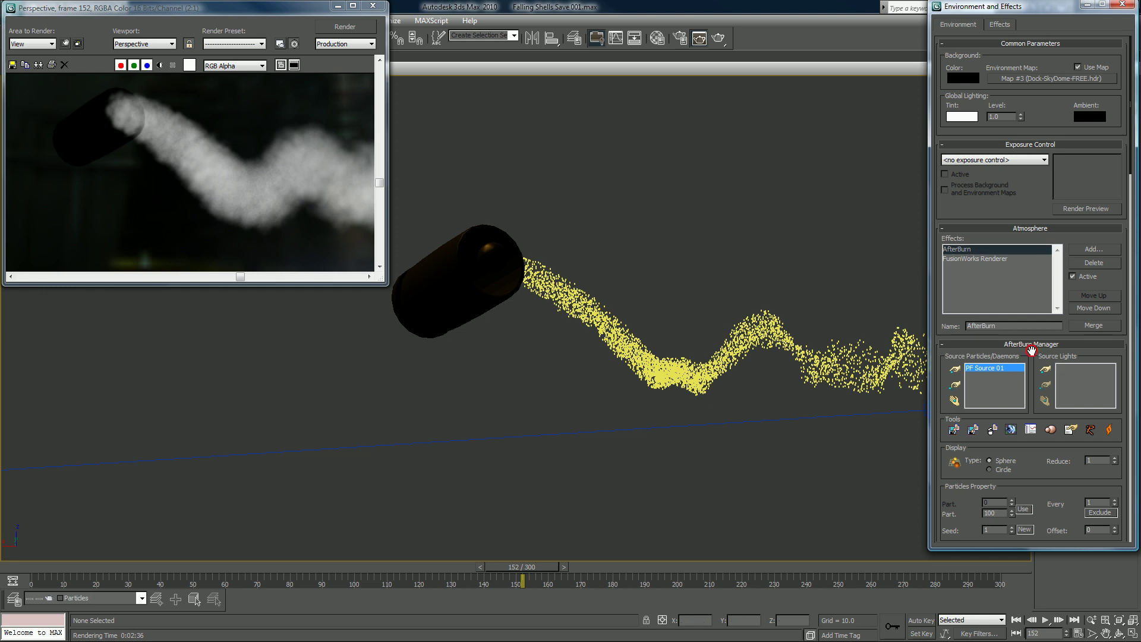
# Change AfterBurn's Engine Type from Raymarcher to Octane Shader
pyautogui.scroll(-5, 1032, 346)
pyautogui.click(1031, 328)
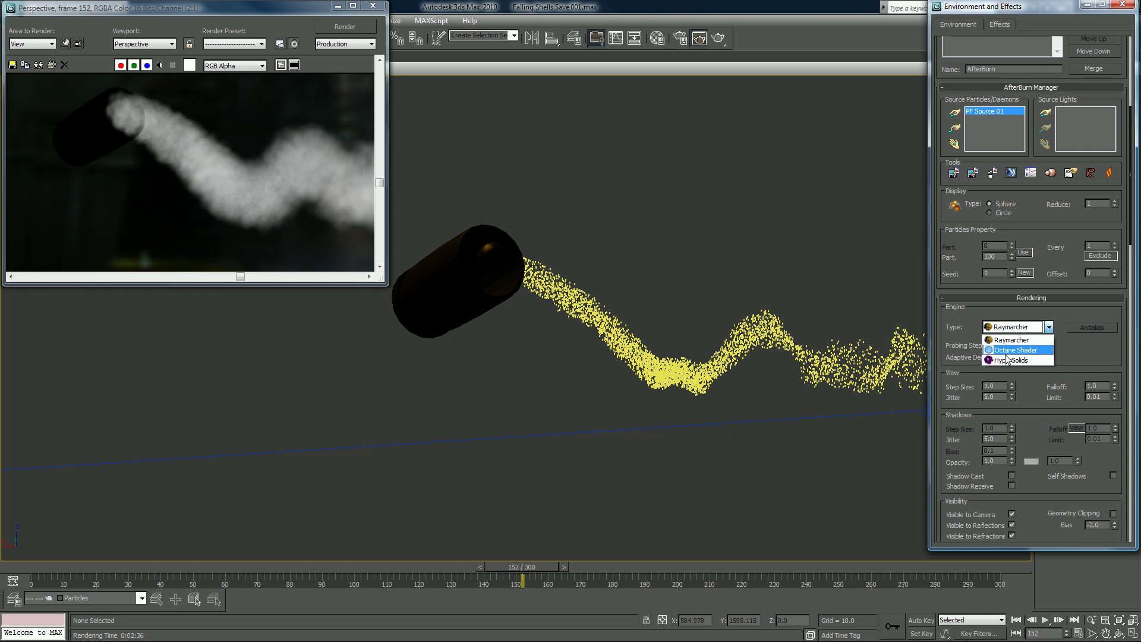
pyautogui.click(1012, 350)
# Pan the viewport closer to the shell and move the effects window off the render
pyautogui.scroll(-10, 975, 357)
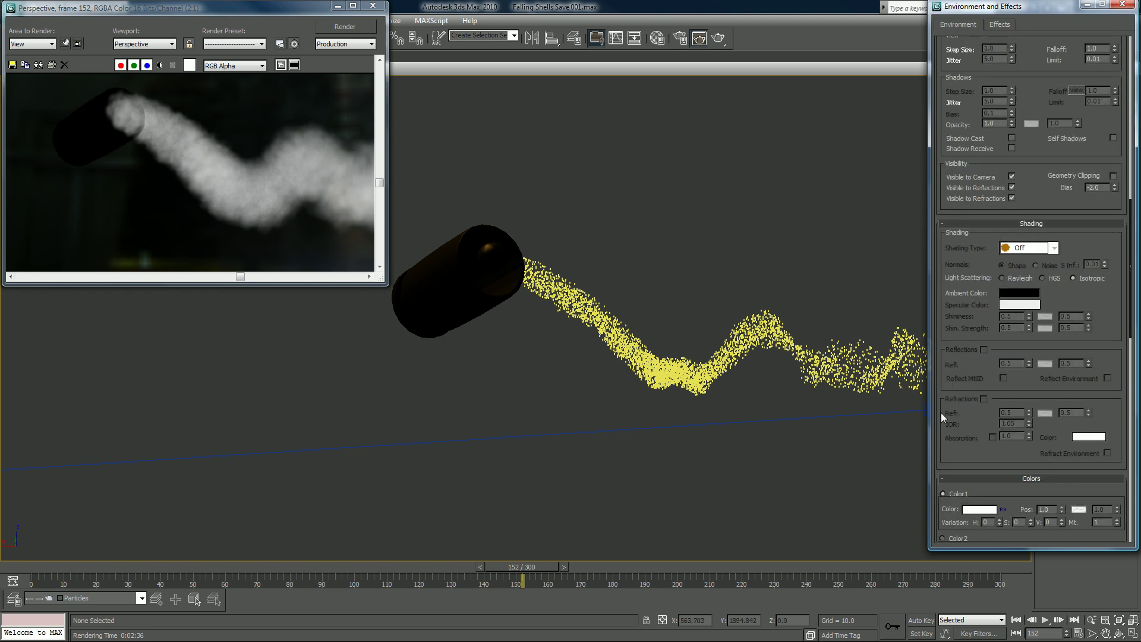
pyautogui.scroll(-1, 159, 205)
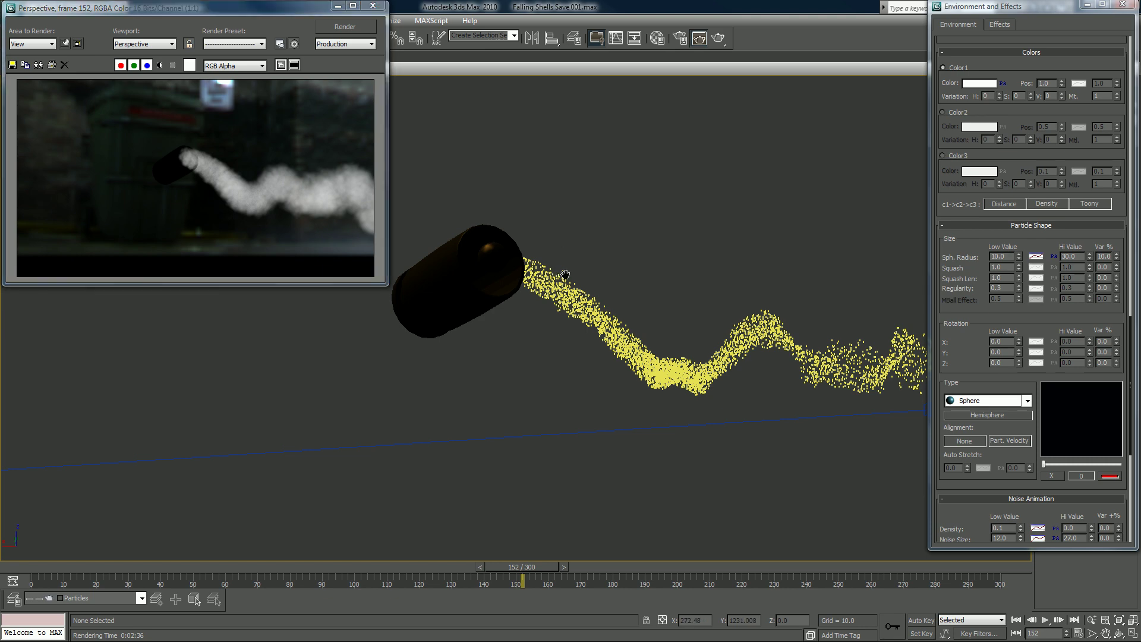
pyautogui.moveTo(557, 227); pyautogui.dragTo(659, 199, button='middle')
pyautogui.moveTo(984, 10); pyautogui.dragTo(305, 70)
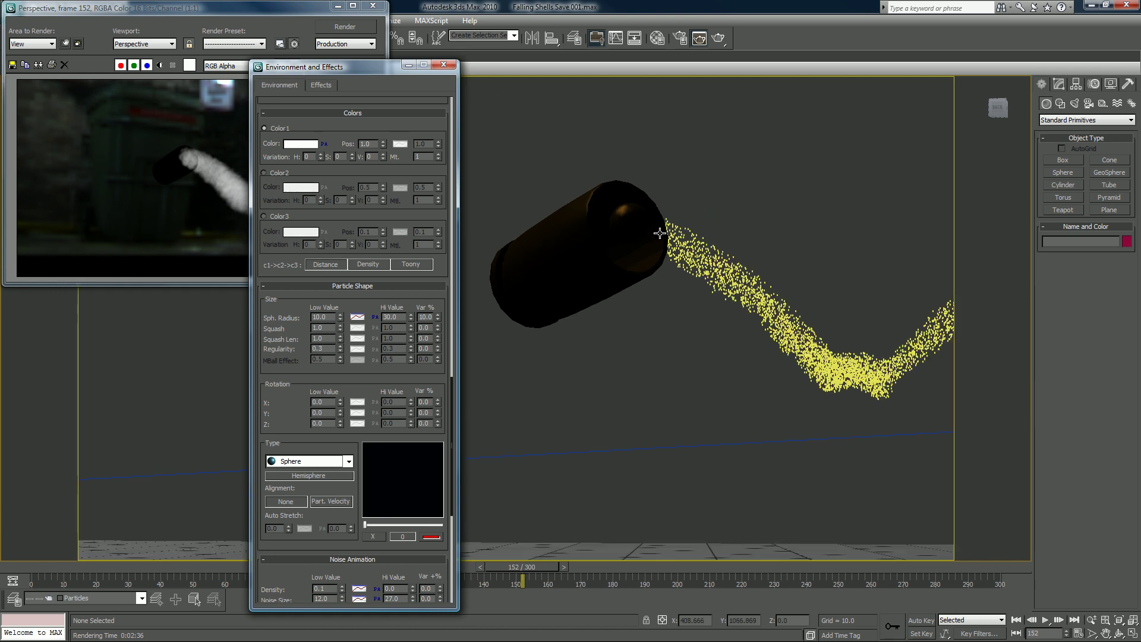
pyautogui.moveTo(660, 231); pyautogui.dragTo(737, 246, button='middle')
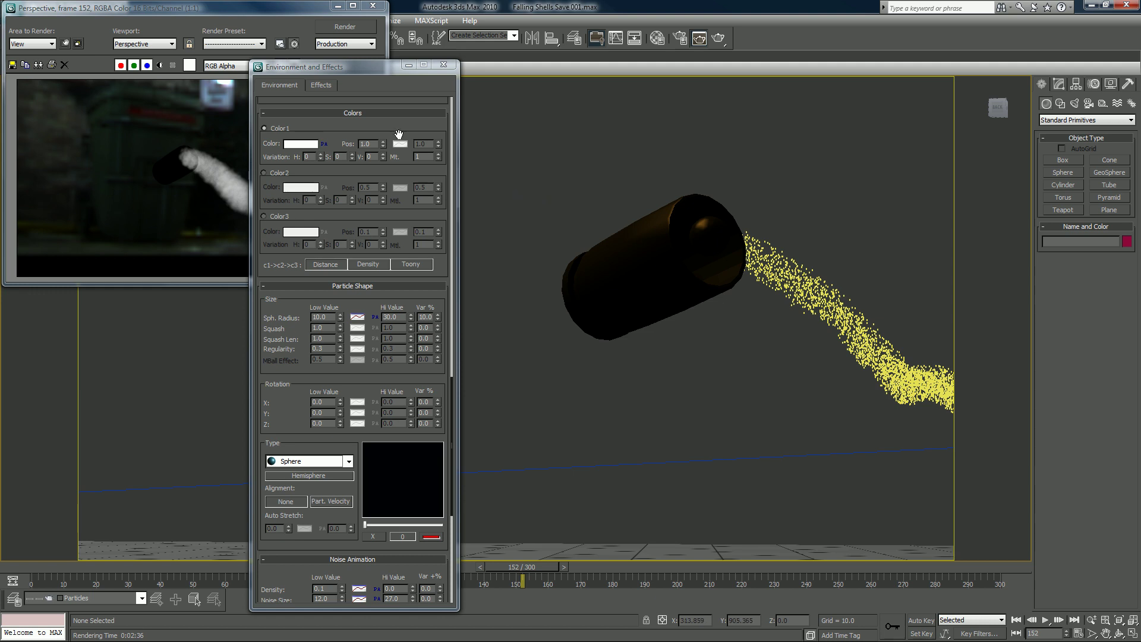
pyautogui.click(370, 72)
pyautogui.moveTo(370, 73); pyautogui.dragTo(519, 25)
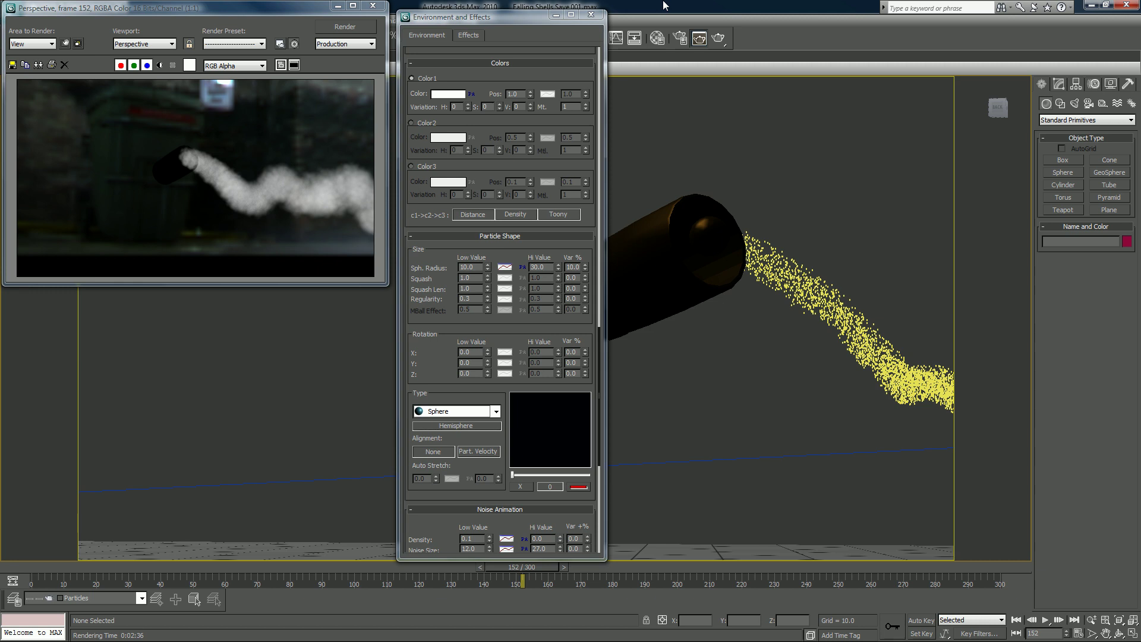
# Render, set Noise Animation Density Low Value to 0.01, and re-render the thinner smoke
pyautogui.click(348, 27)
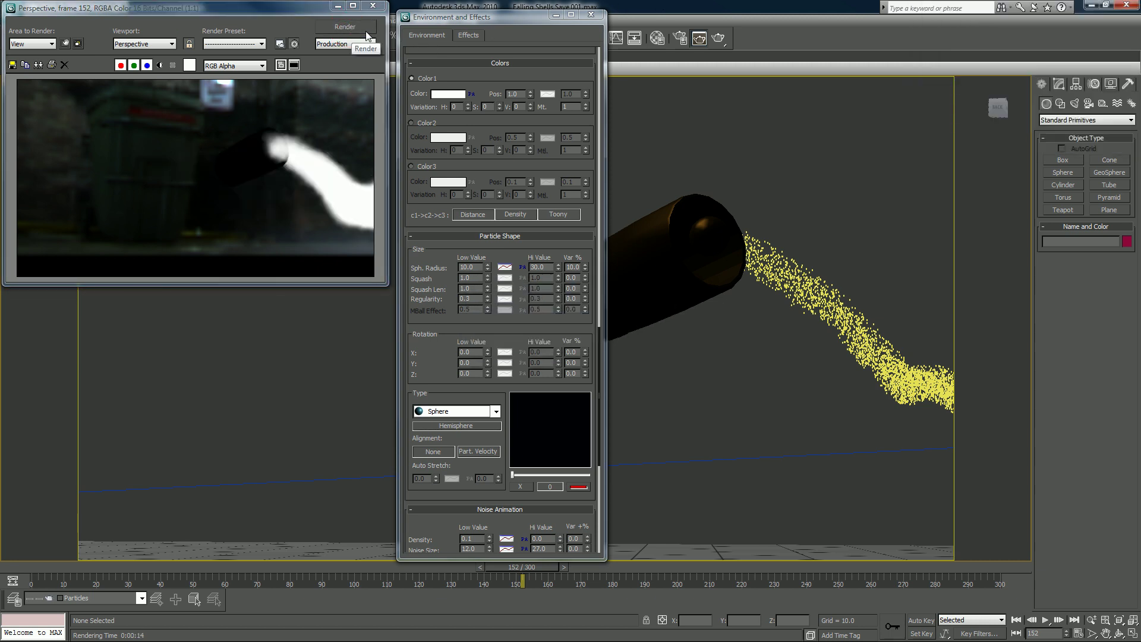
pyautogui.scroll(-5, 452, 388)
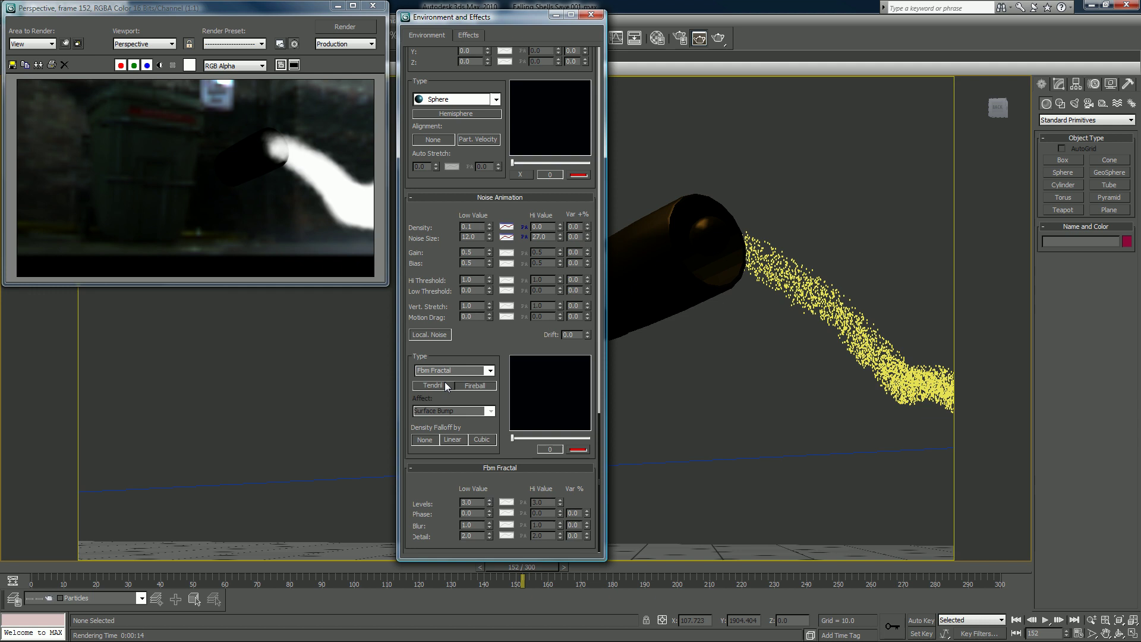
pyautogui.moveTo(482, 224); pyautogui.dragTo(415, 223)
pyautogui.write('.')
pyautogui.click(666, 6)
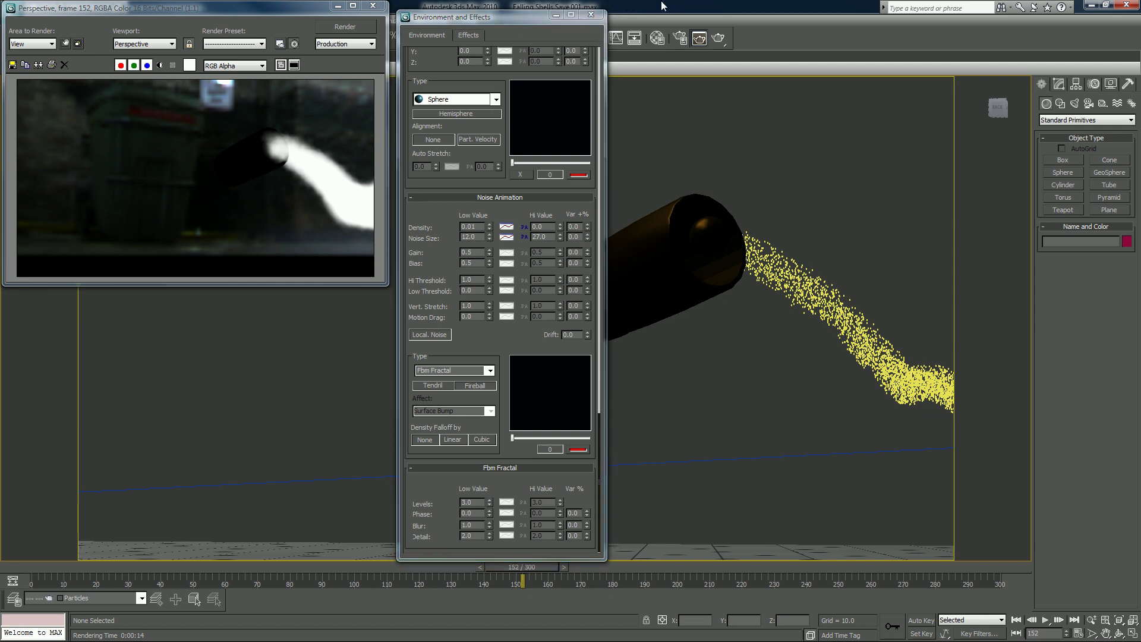
pyautogui.click(349, 27)
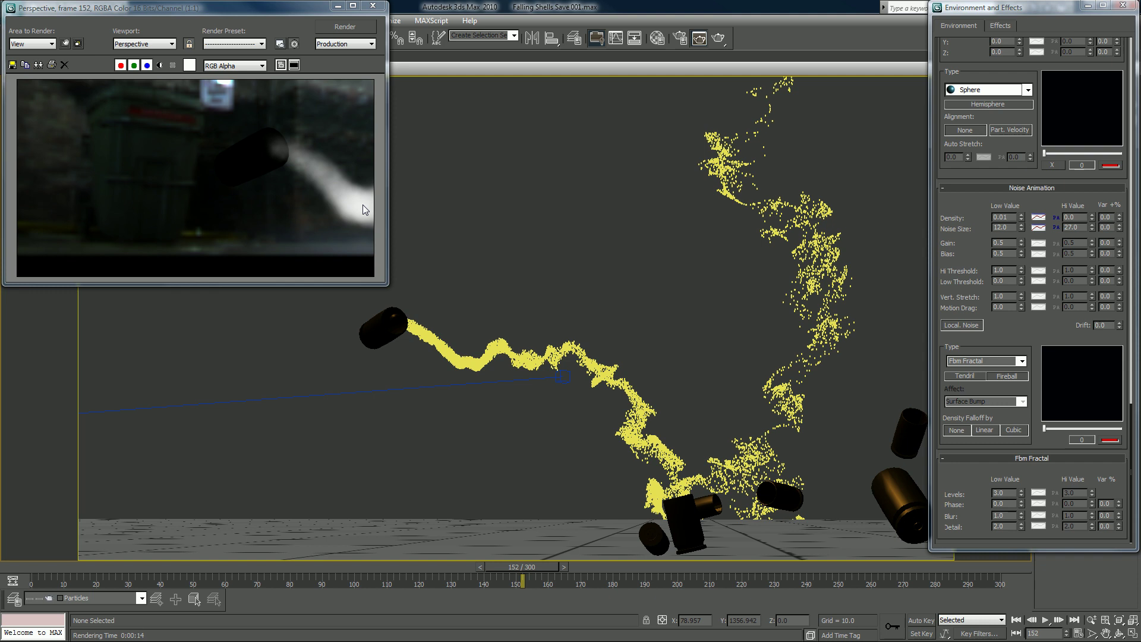
pyautogui.click(343, 27)
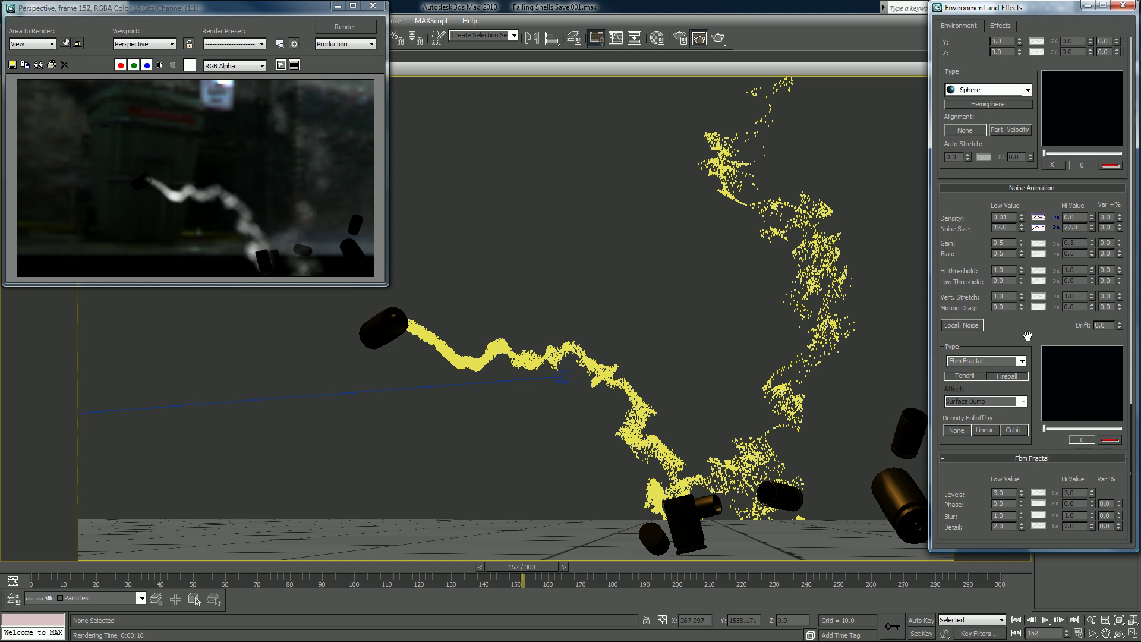
# Adjust the density falloff curve, moving its middle point to about 23
pyautogui.click(1039, 220)
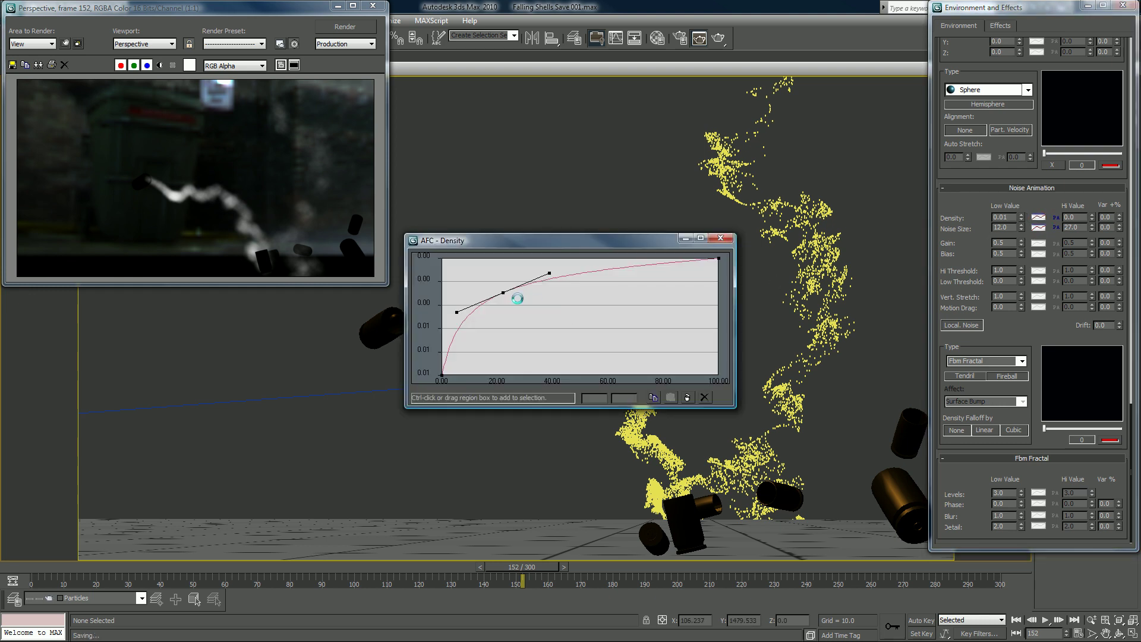
pyautogui.moveTo(502, 295); pyautogui.dragTo(539, 299)
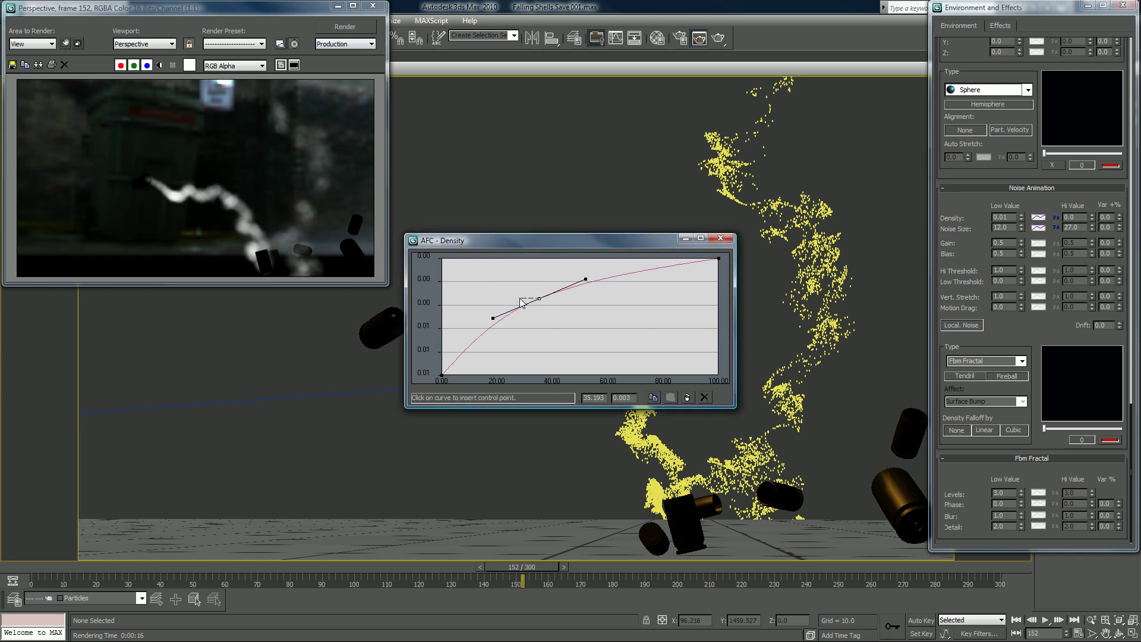
pyautogui.moveTo(535, 299); pyautogui.dragTo(506, 296)
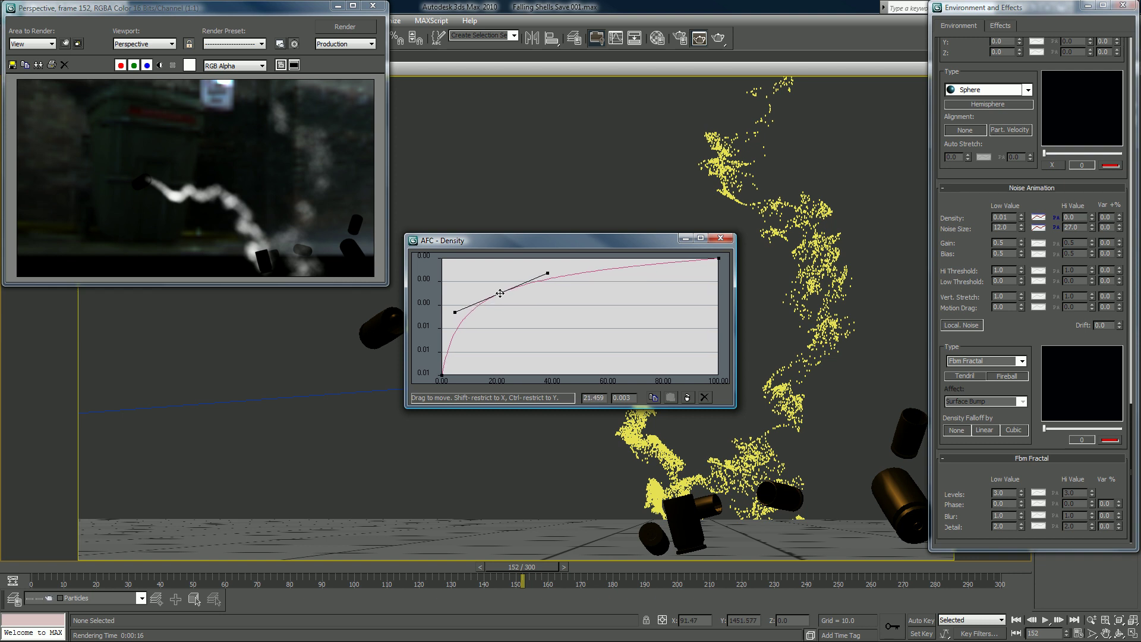
pyautogui.click(720, 238)
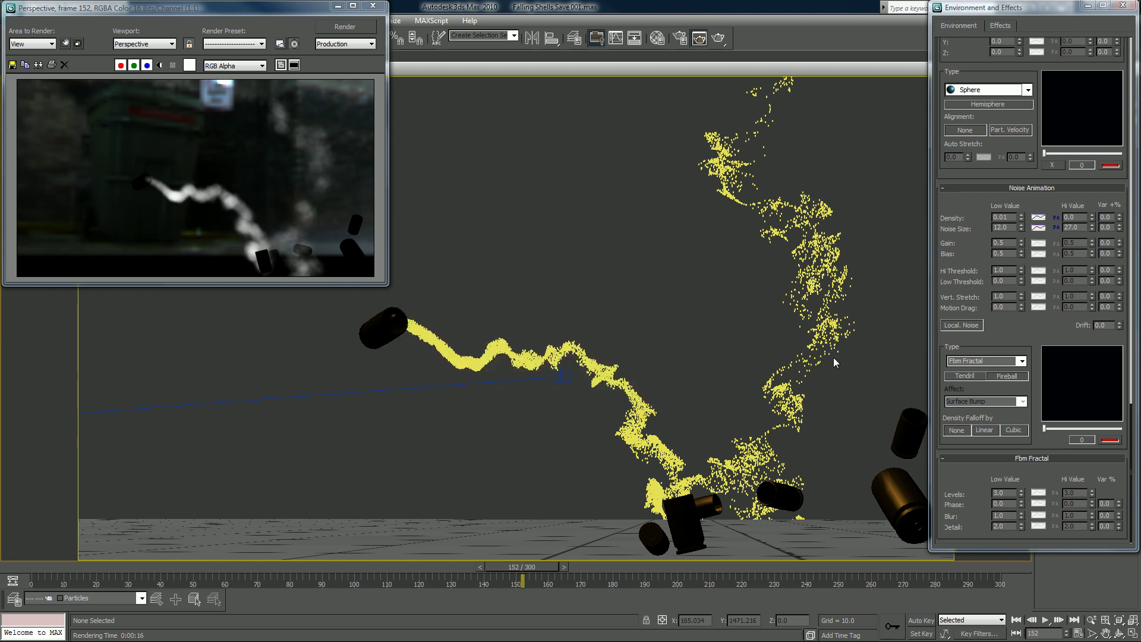
# Darken the first smoke colour to grey 146 and re-render
pyautogui.moveTo(949, 175); pyautogui.dragTo(924, 493)
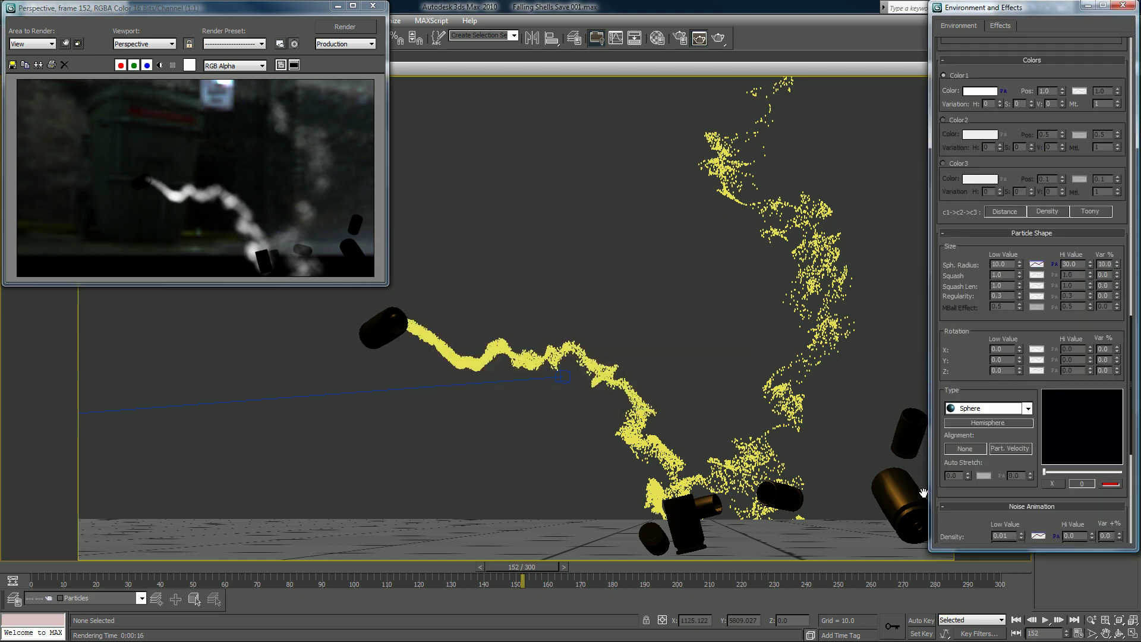
pyautogui.click(978, 96)
pyautogui.rightClick(977, 94)
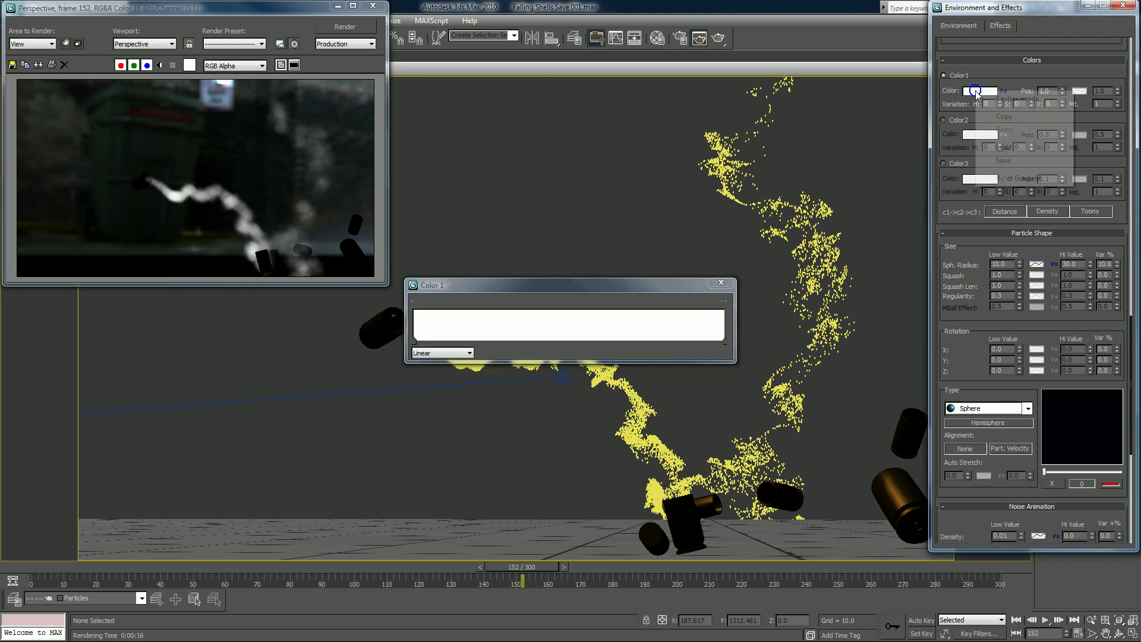
pyautogui.click(992, 100)
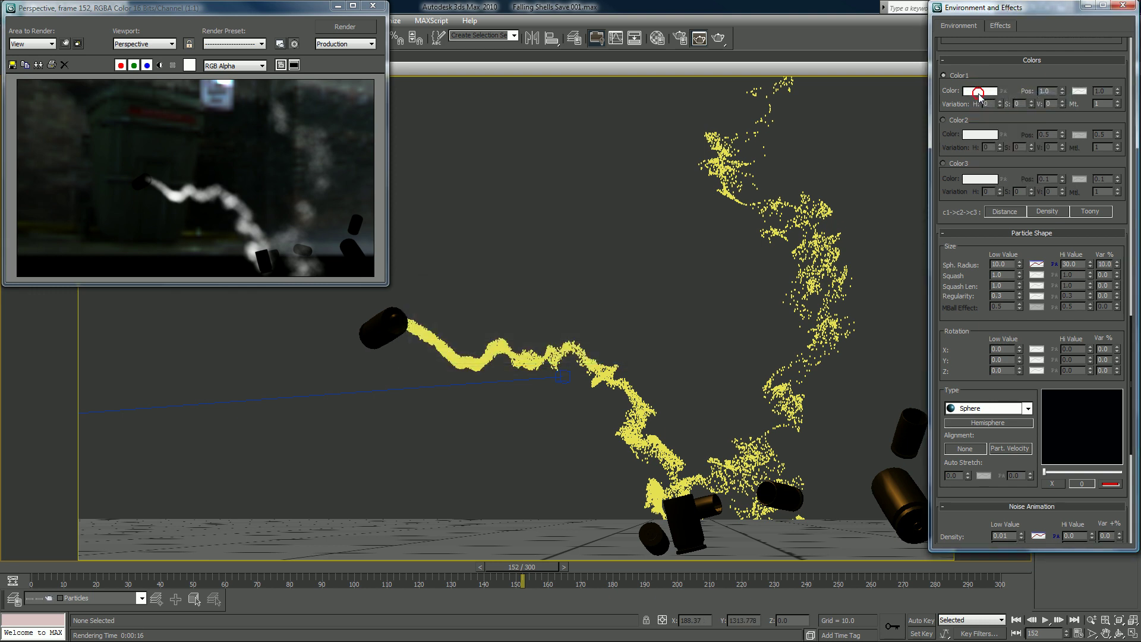
pyautogui.click(978, 93)
pyautogui.moveTo(348, 136); pyautogui.dragTo(349, 126)
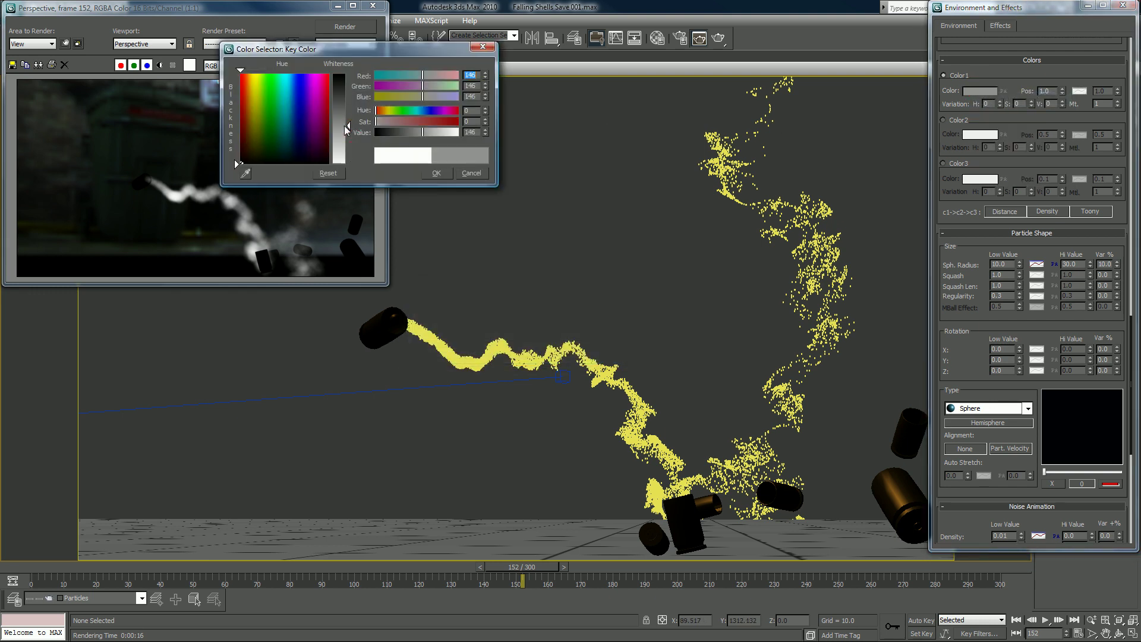
pyautogui.click(438, 172)
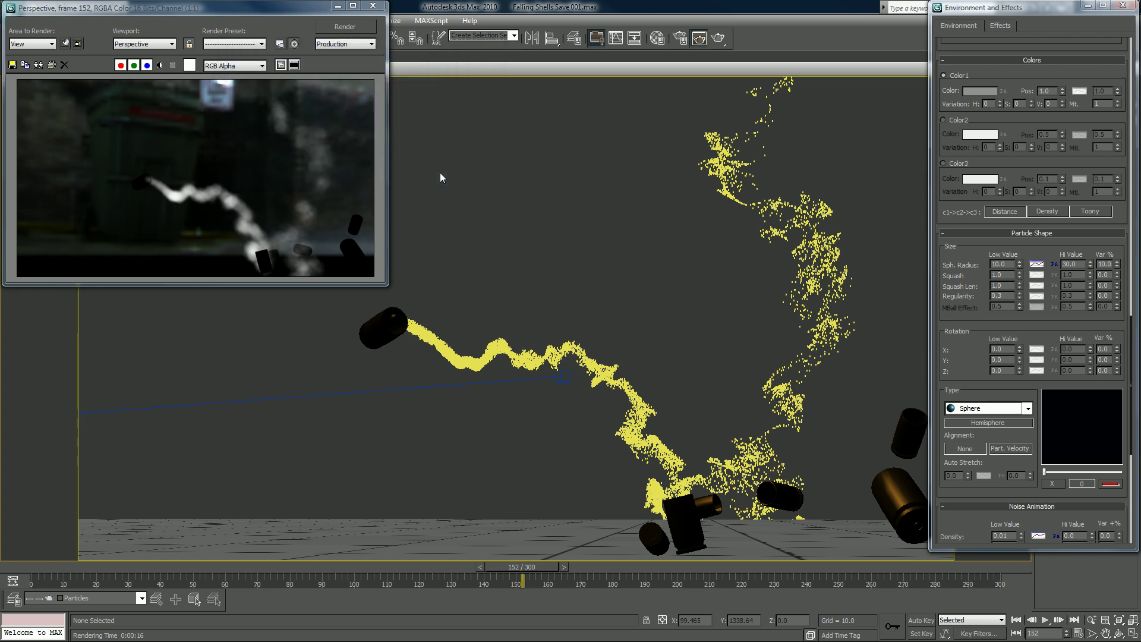
pyautogui.click(342, 27)
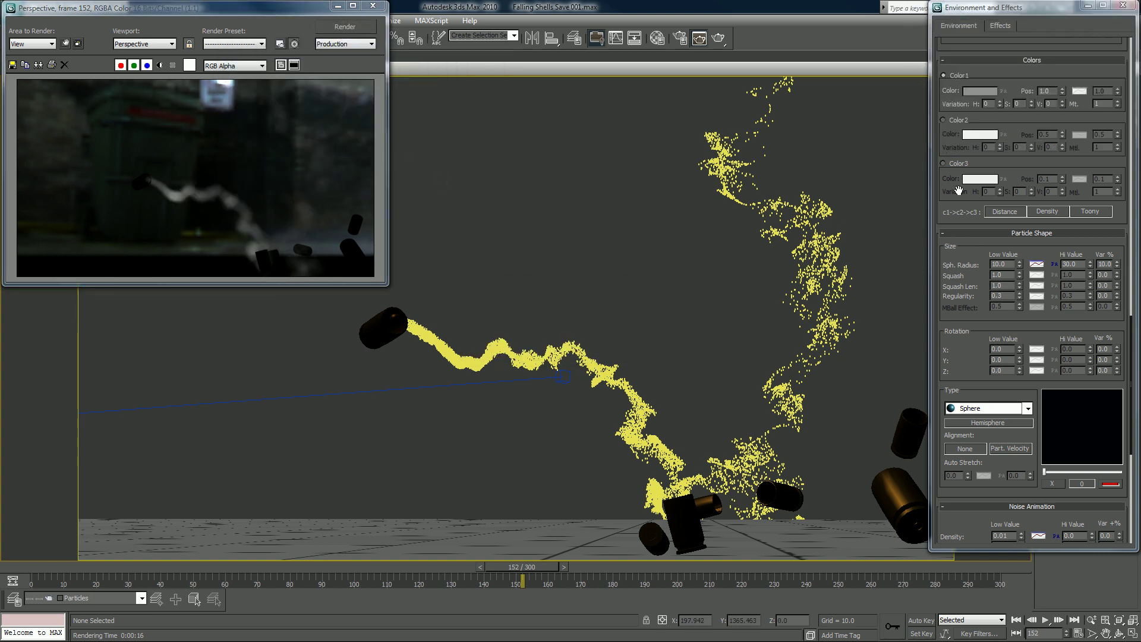
# Set the Noise Animation Density Low Value to 0.1
pyautogui.moveTo(938, 193); pyautogui.dragTo(944, 243)
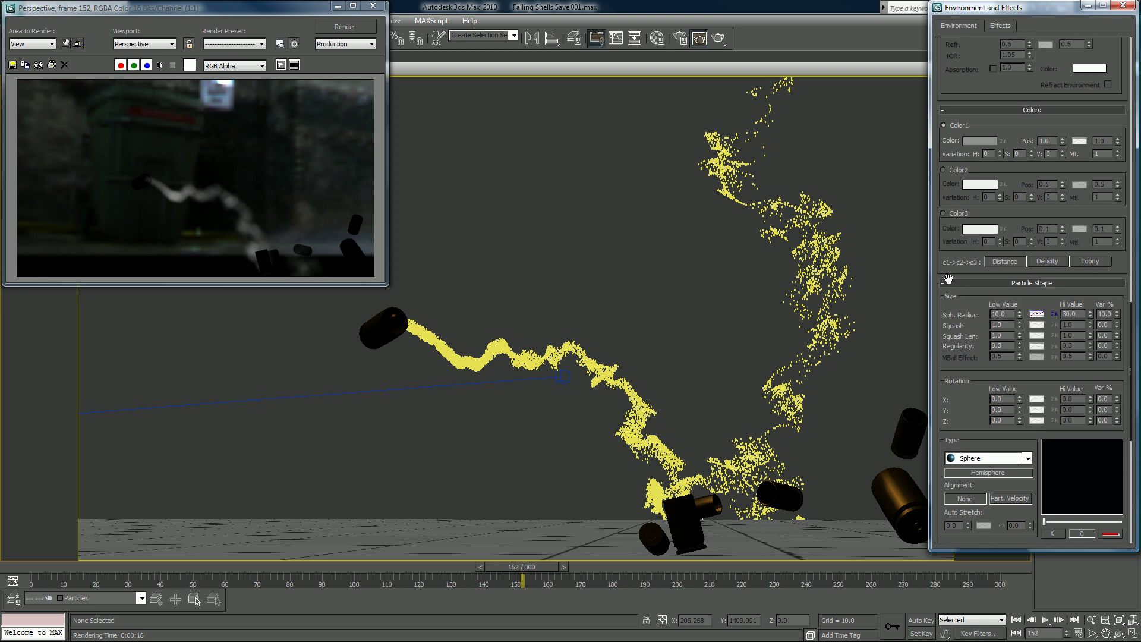
pyautogui.moveTo(958, 437); pyautogui.dragTo(948, 102)
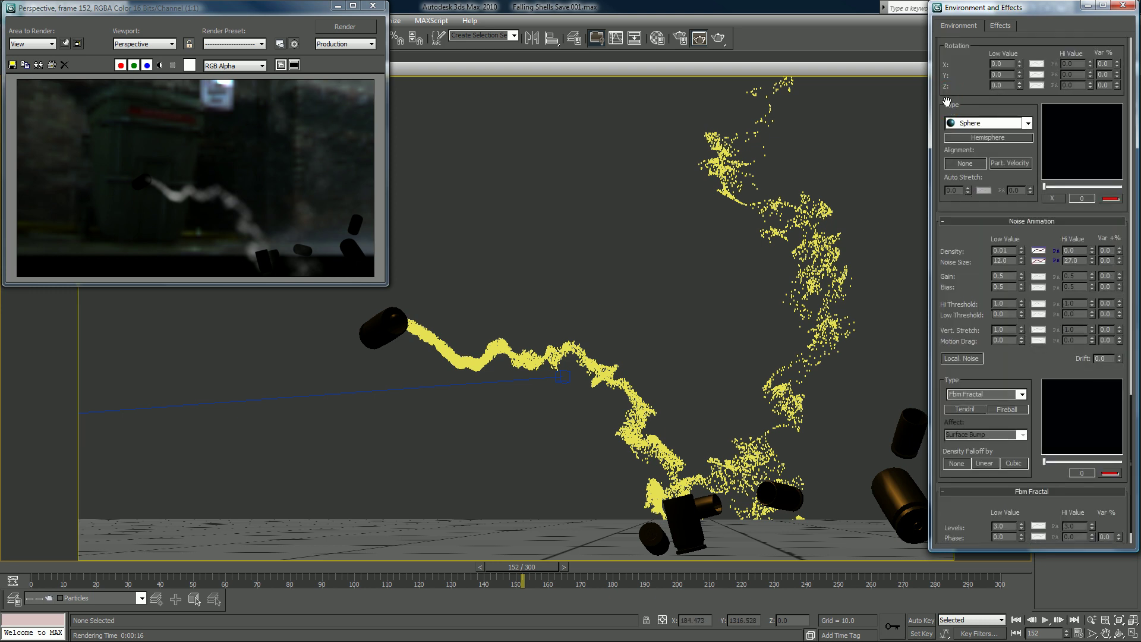
pyautogui.doubleClick(1011, 249)
pyautogui.write('.')
pyautogui.moveTo(958, 234); pyautogui.dragTo(958, 216)
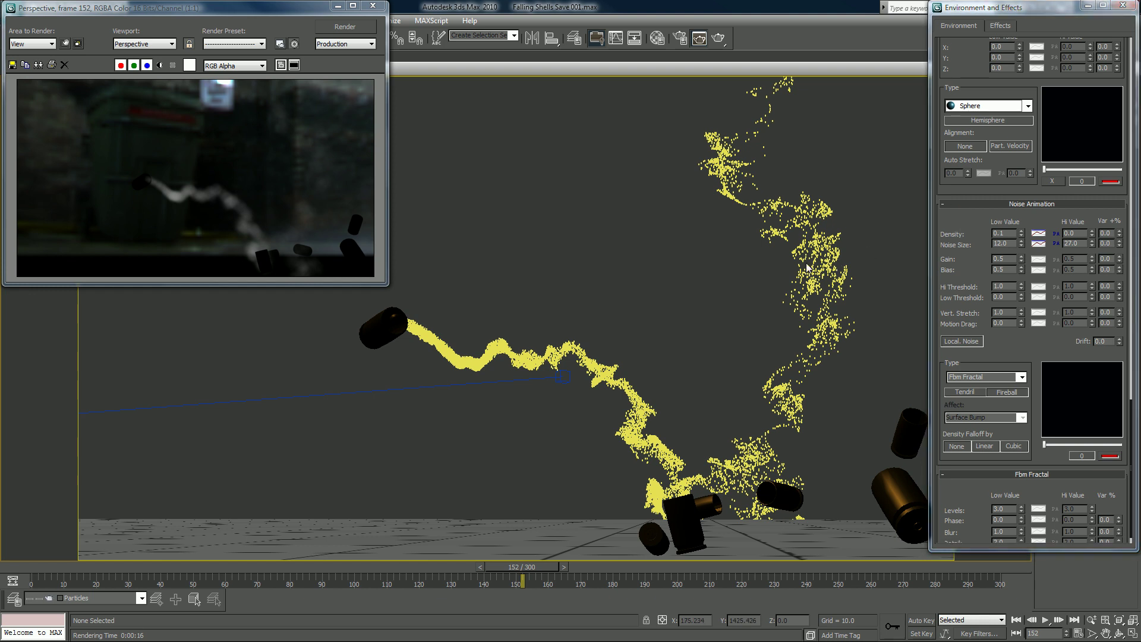
# Return to four viewports, select Omni01 and show its parameters in the Modify panel
pyautogui.hotkey('alt', 'w')
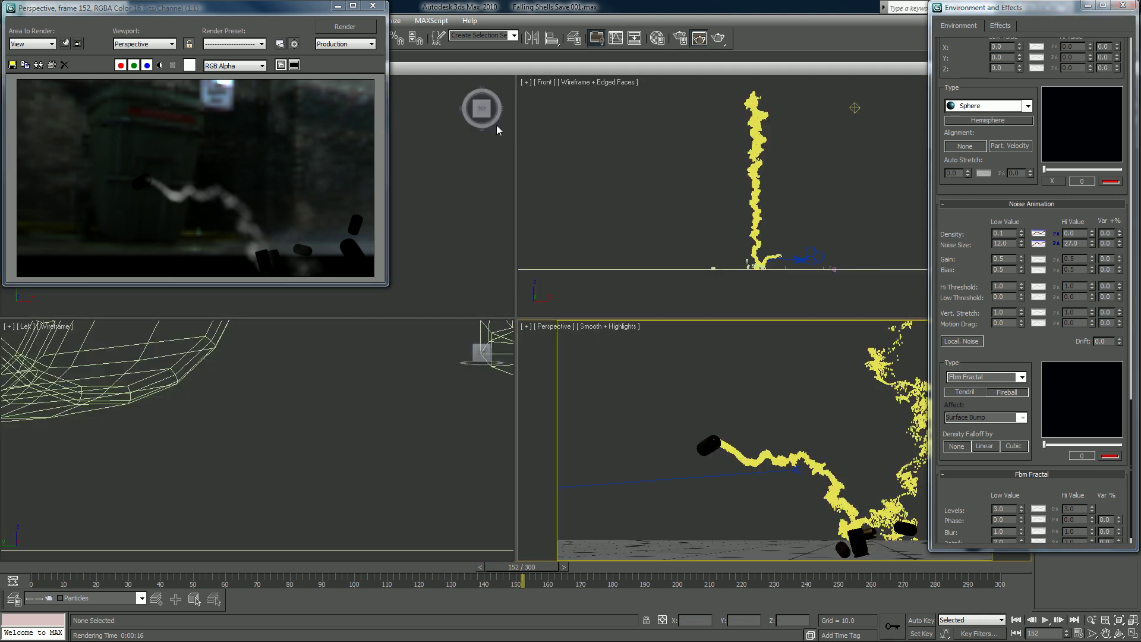
pyautogui.click(855, 108)
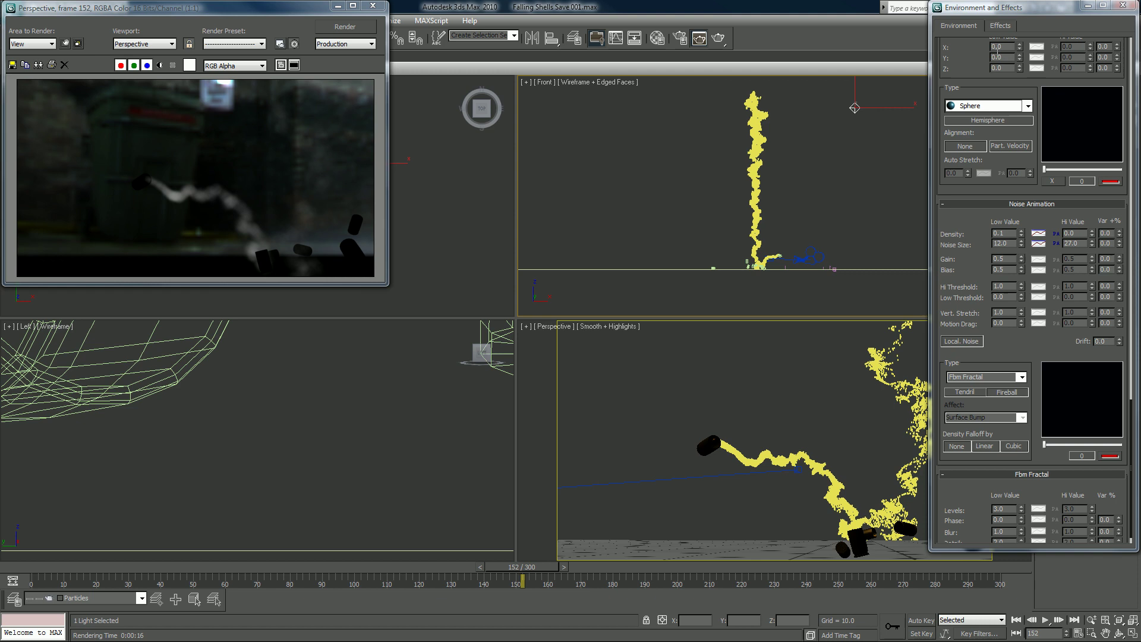
pyautogui.click(1088, 5)
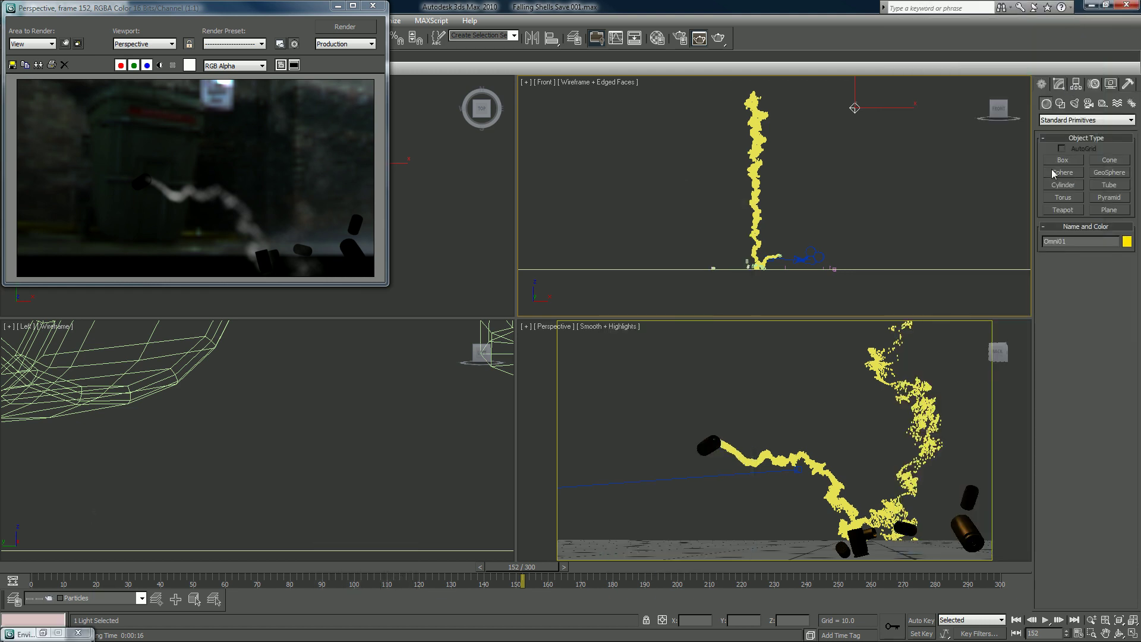
pyautogui.click(1075, 104)
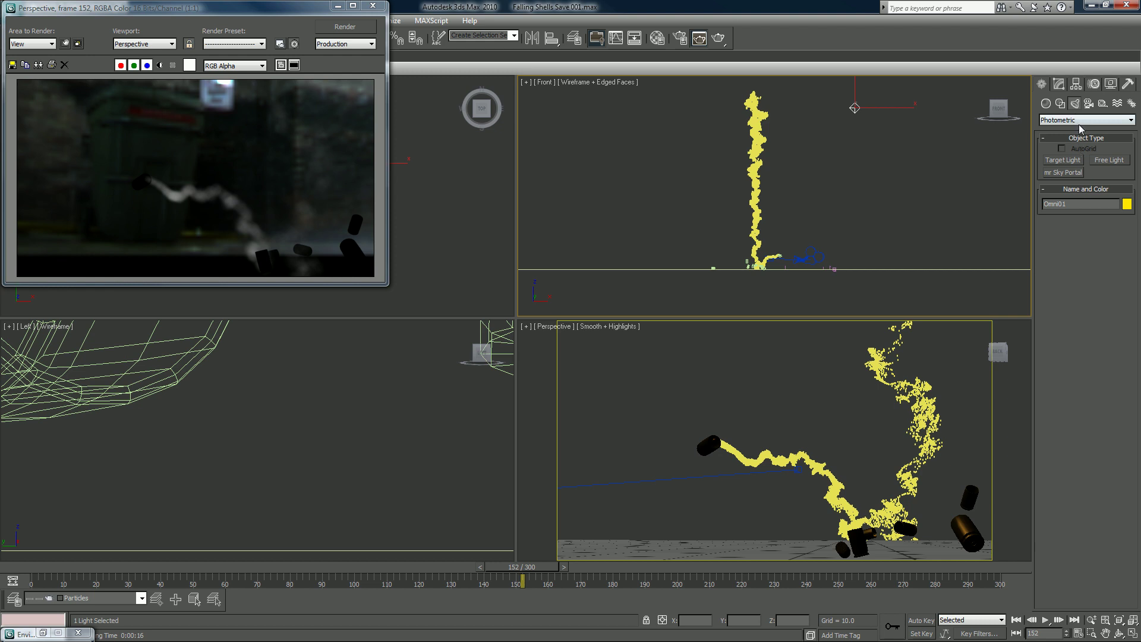
pyautogui.click(1079, 122)
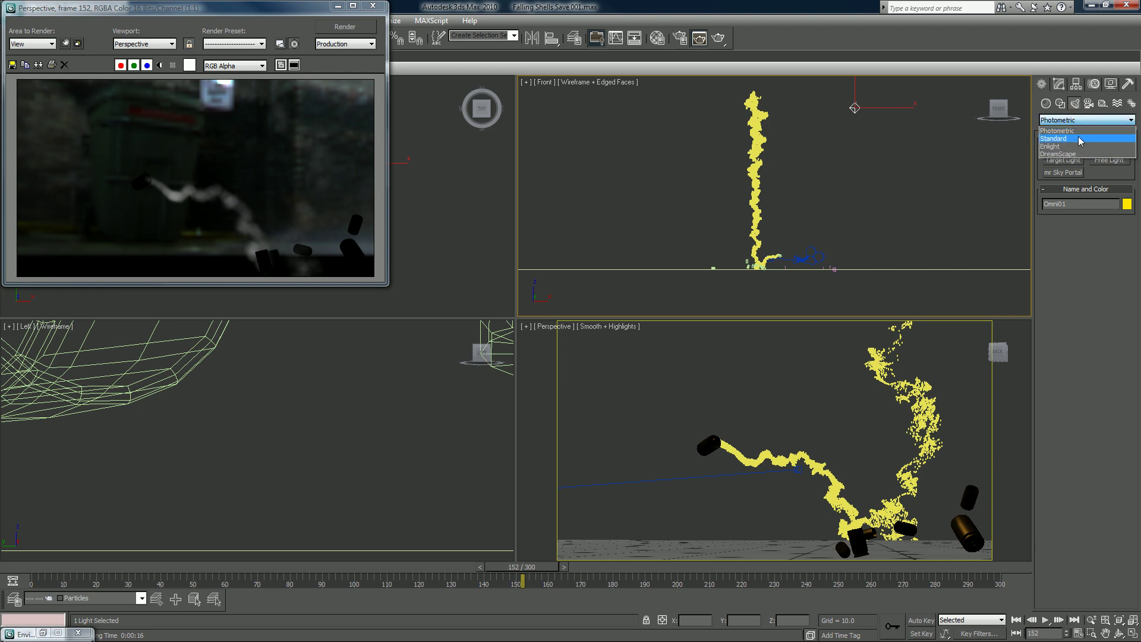
pyautogui.click(1080, 140)
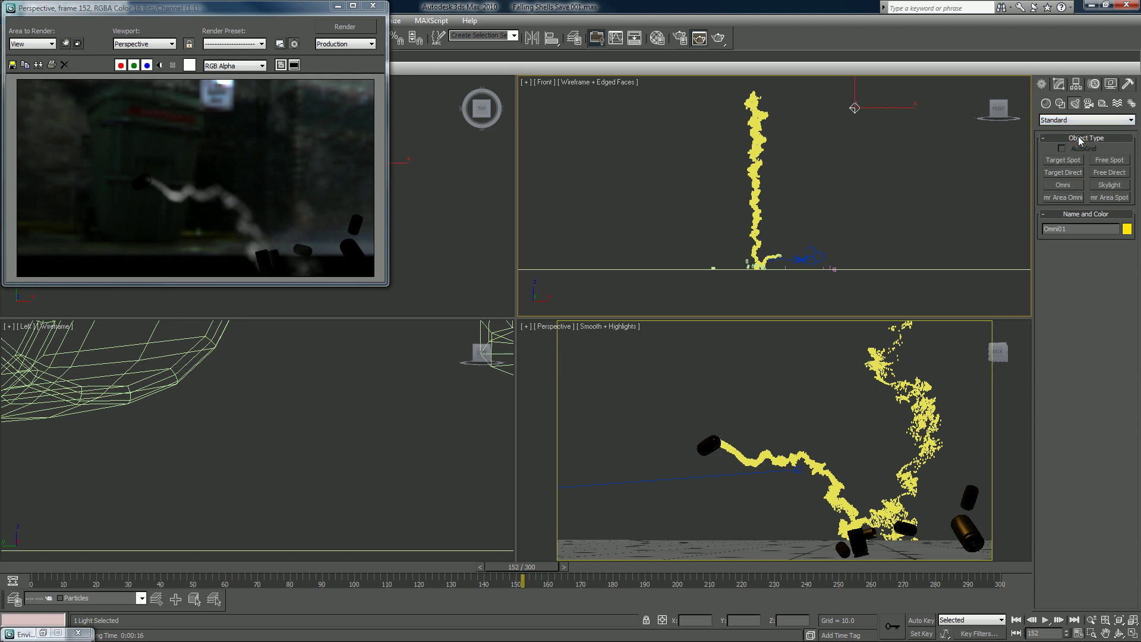
pyautogui.click(1061, 84)
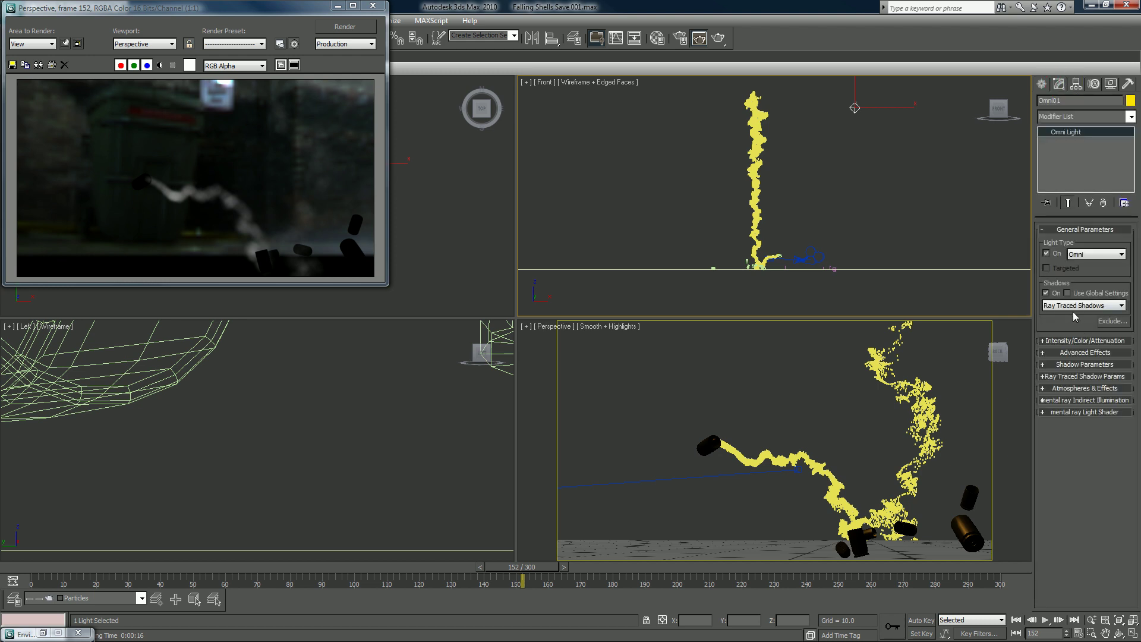
# Change Omni01's shadow type from Ray Traced Shadows to AB Shadow Map
pyautogui.click(1067, 376)
pyautogui.click(1067, 375)
pyautogui.click(1068, 364)
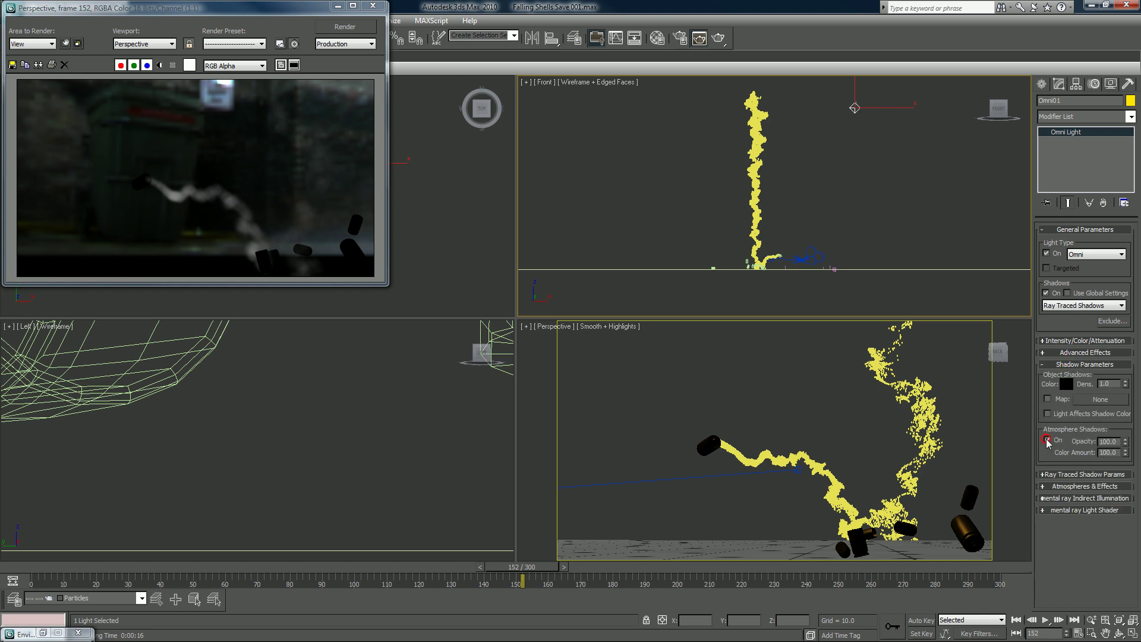
pyautogui.click(1067, 305)
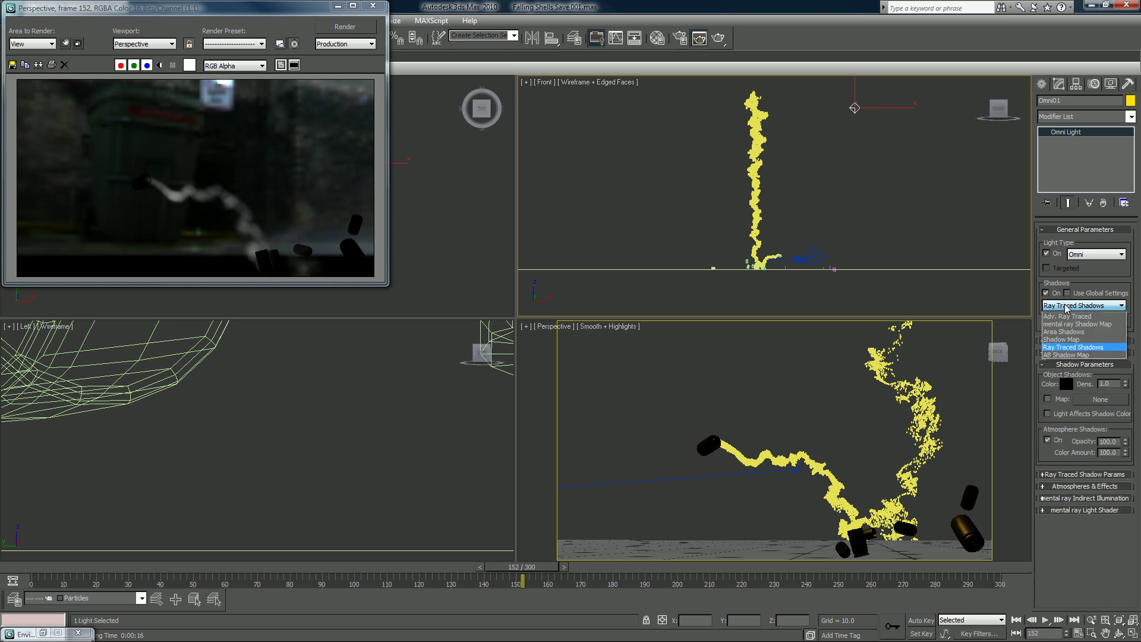
pyautogui.click(1067, 355)
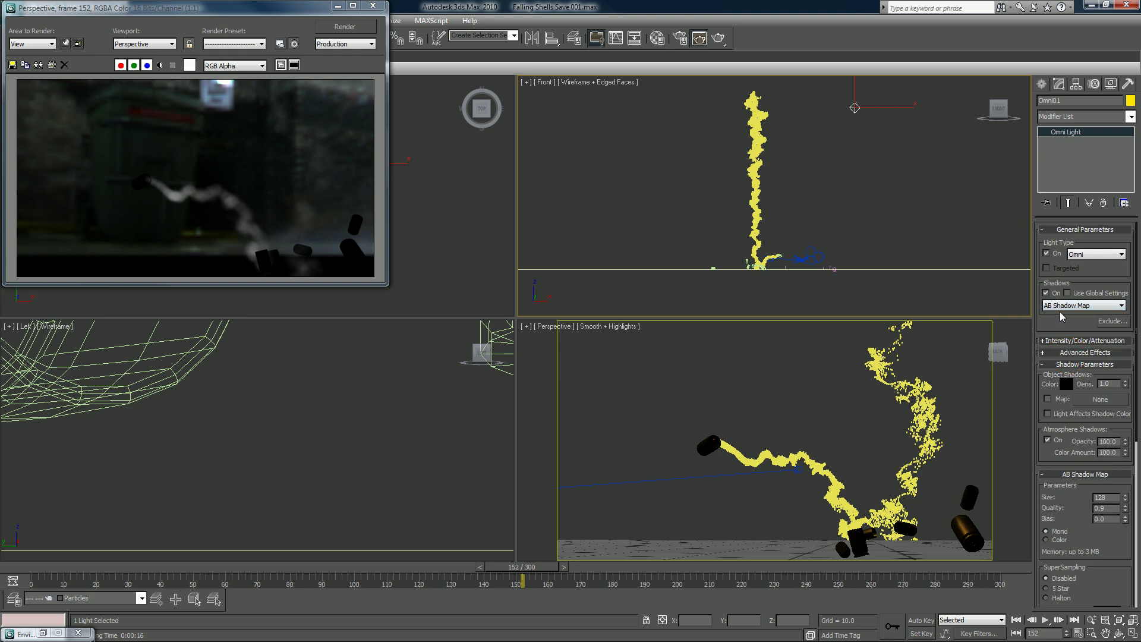
pyautogui.click(1056, 364)
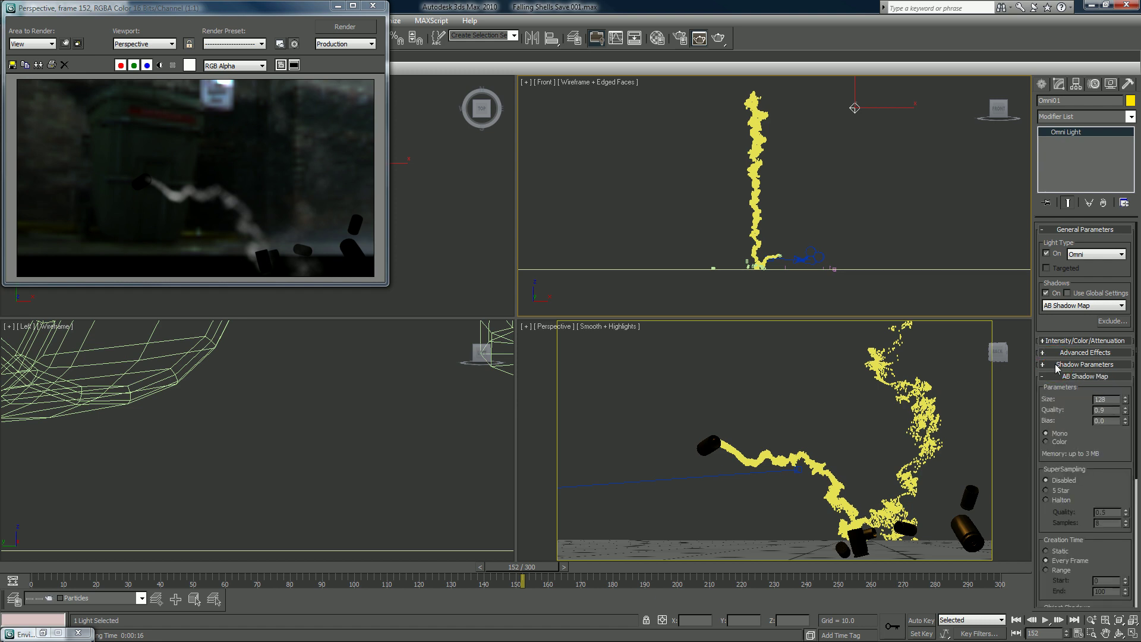
pyautogui.click(1062, 376)
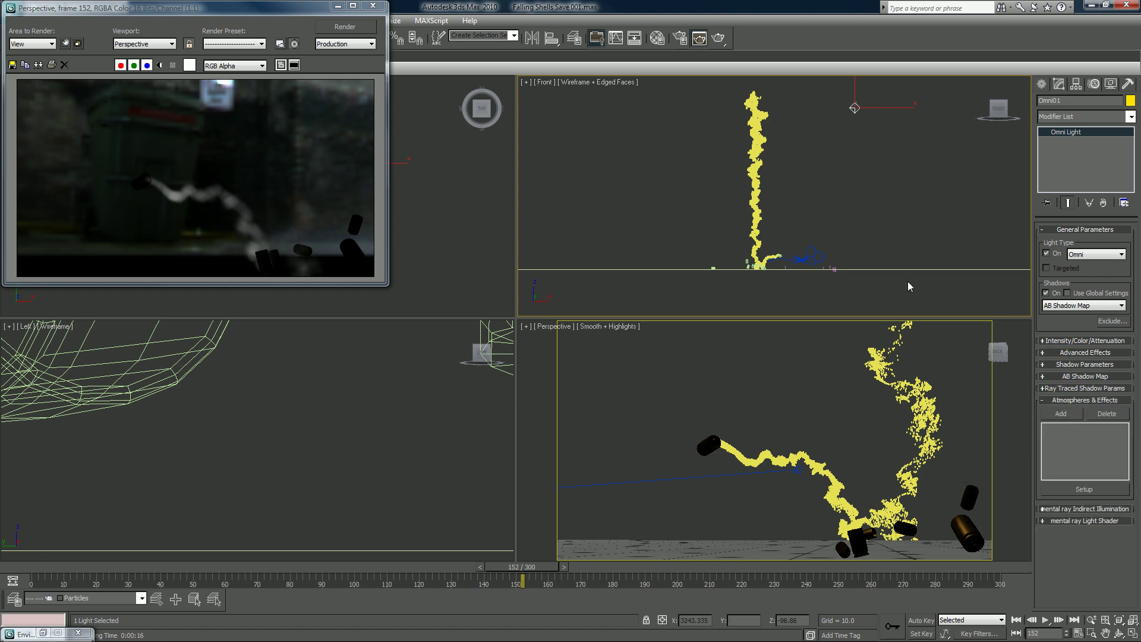
# Check Self Shadows and Shadow Cast in AfterBurn's Rendering rollout, then re-render frame 152
pyautogui.click(44, 633)
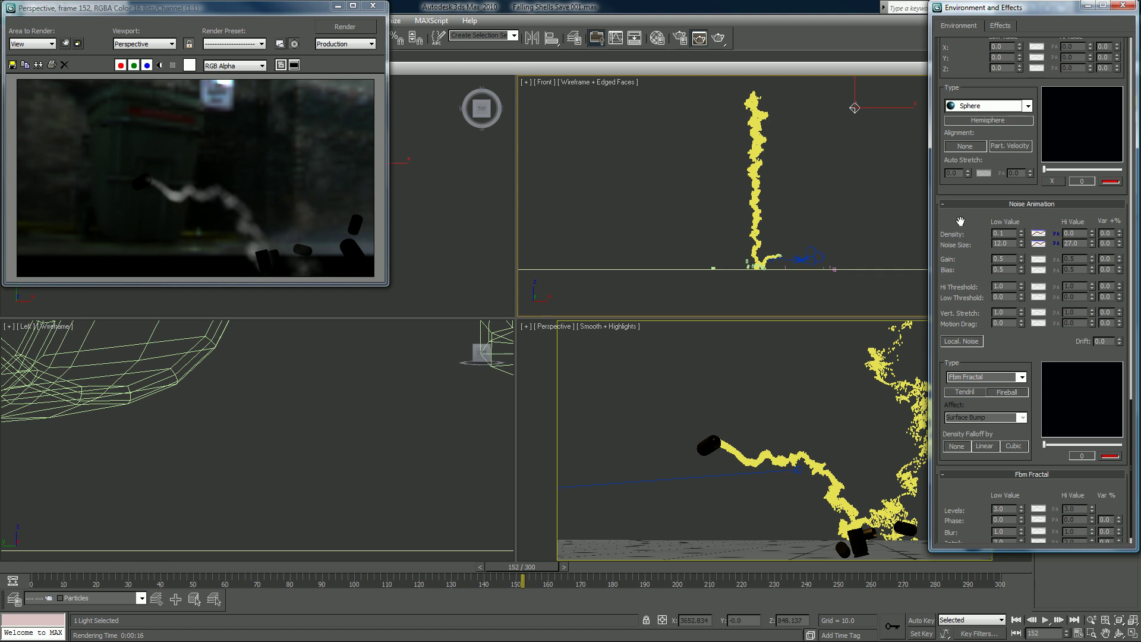
pyautogui.scroll(-15, 961, 221)
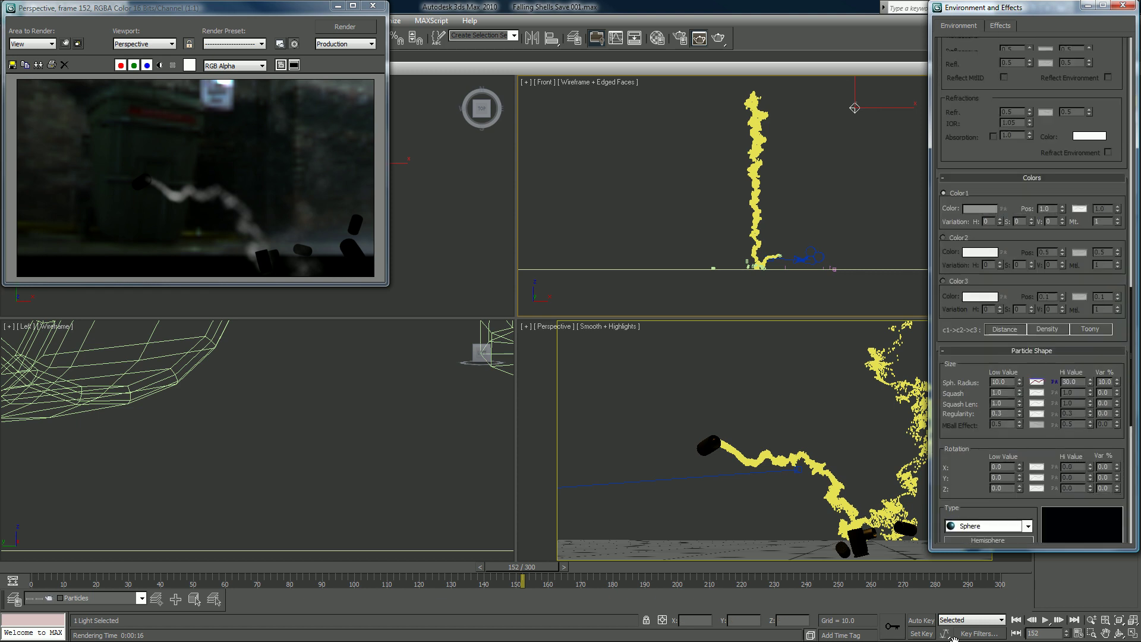
pyautogui.moveTo(963, 489); pyautogui.dragTo(963, 518)
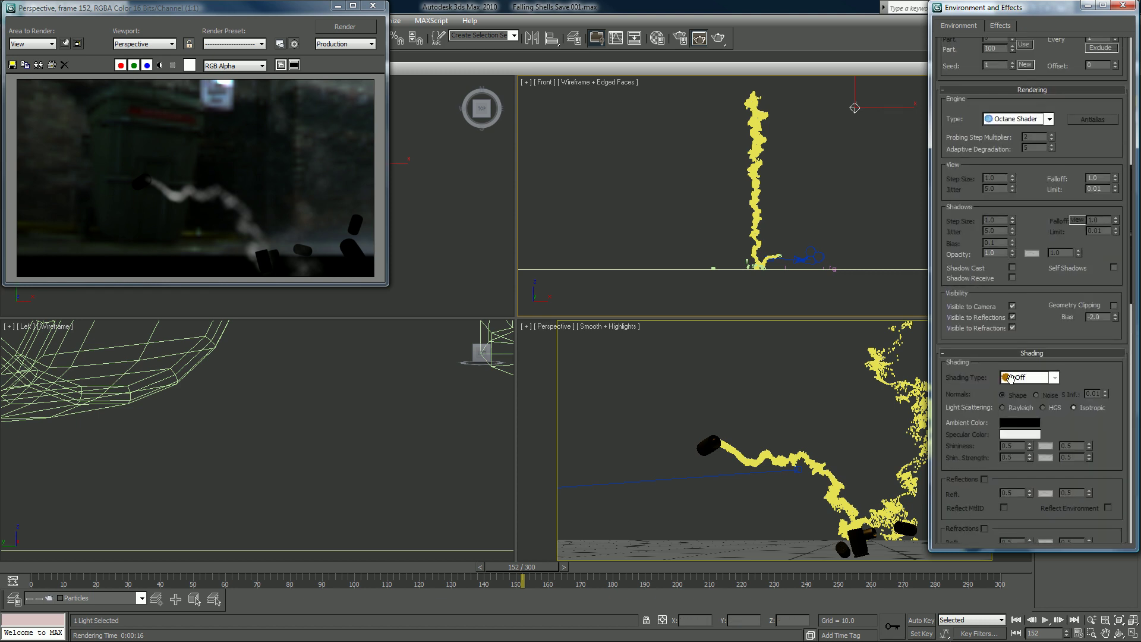
pyautogui.click(1114, 267)
pyautogui.click(1013, 268)
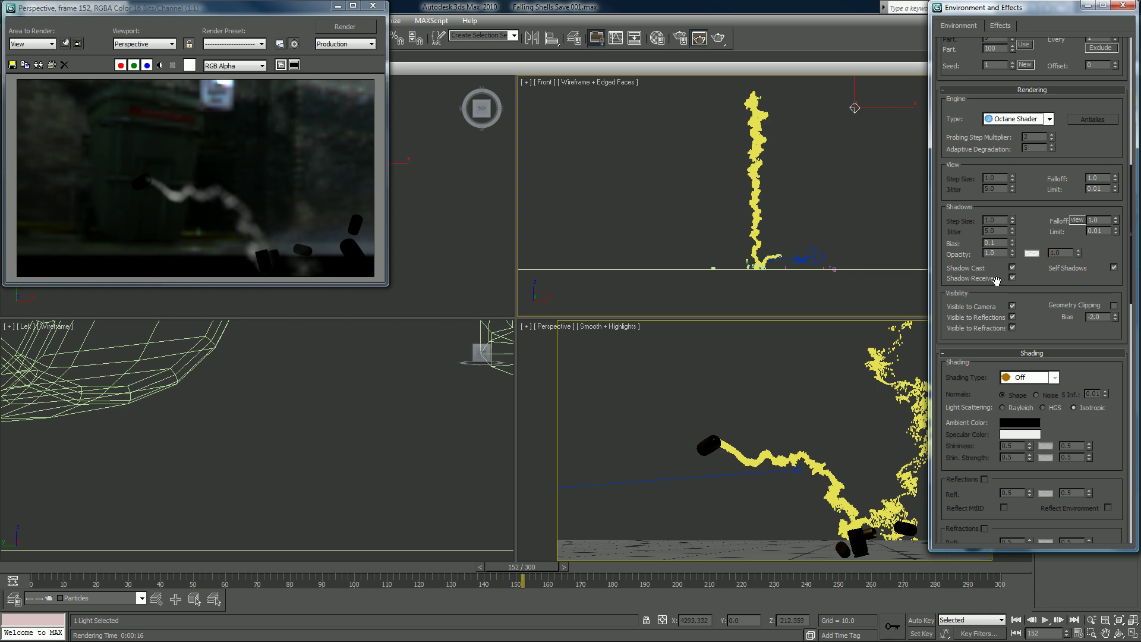
pyautogui.click(351, 28)
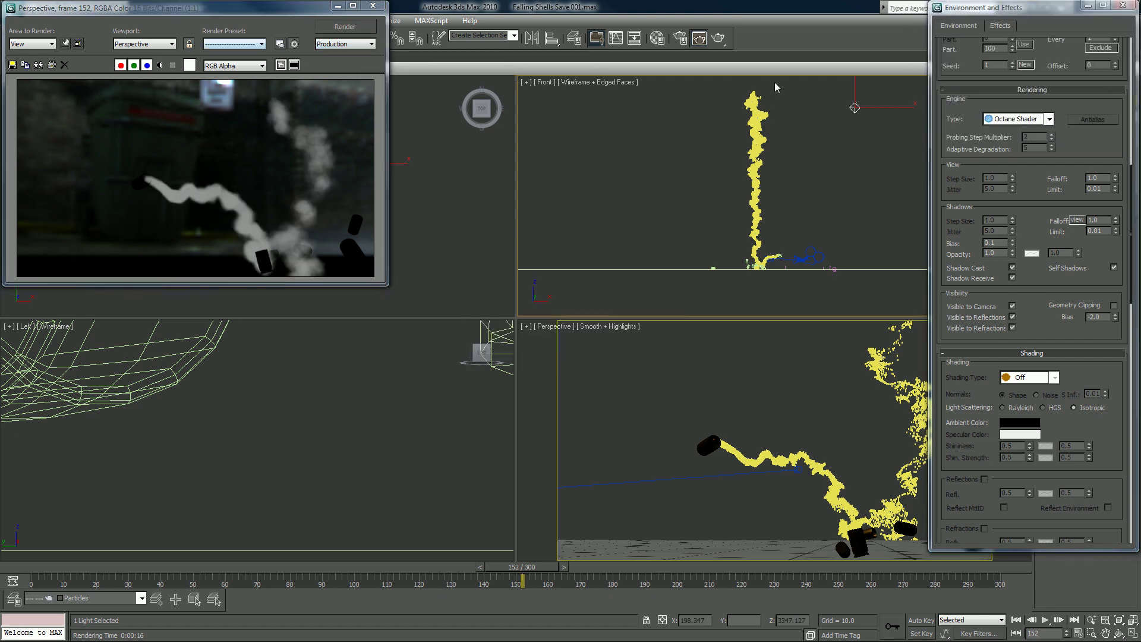
# Add Omni01 to AfterBurn's Source Lights and render the frame
pyautogui.scroll(8, 1063, 67)
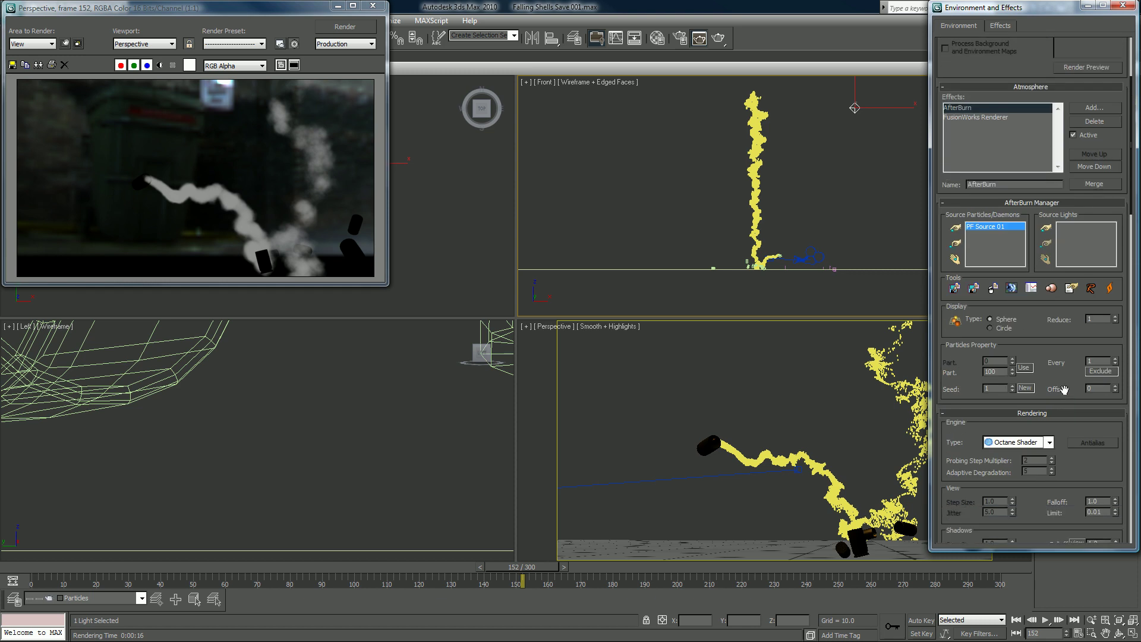
pyautogui.click(1045, 206)
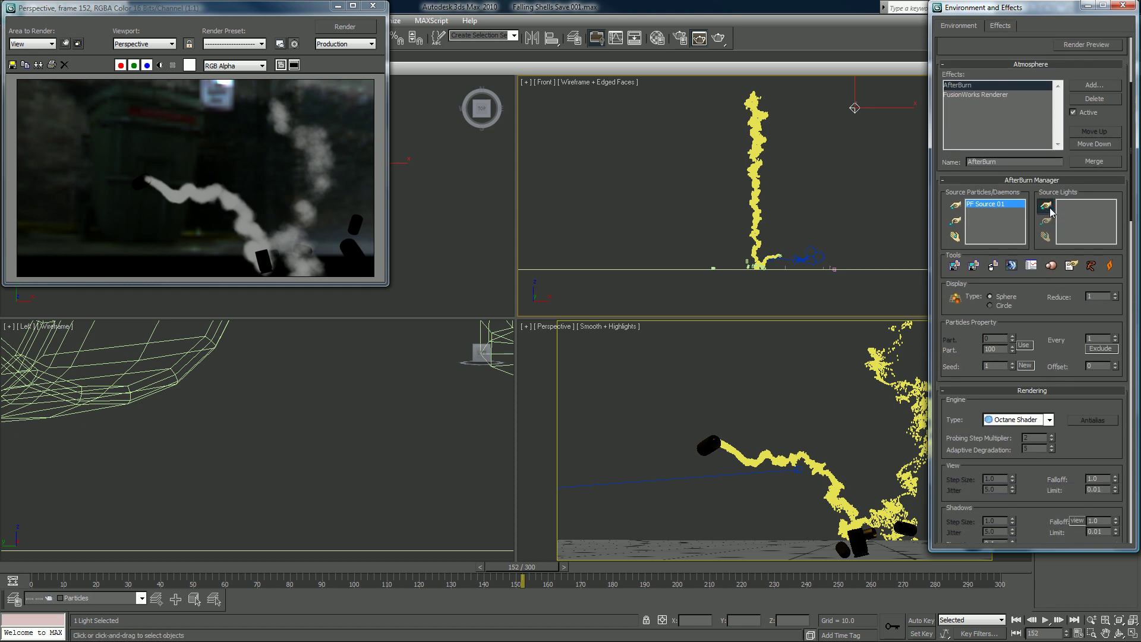
pyautogui.click(855, 108)
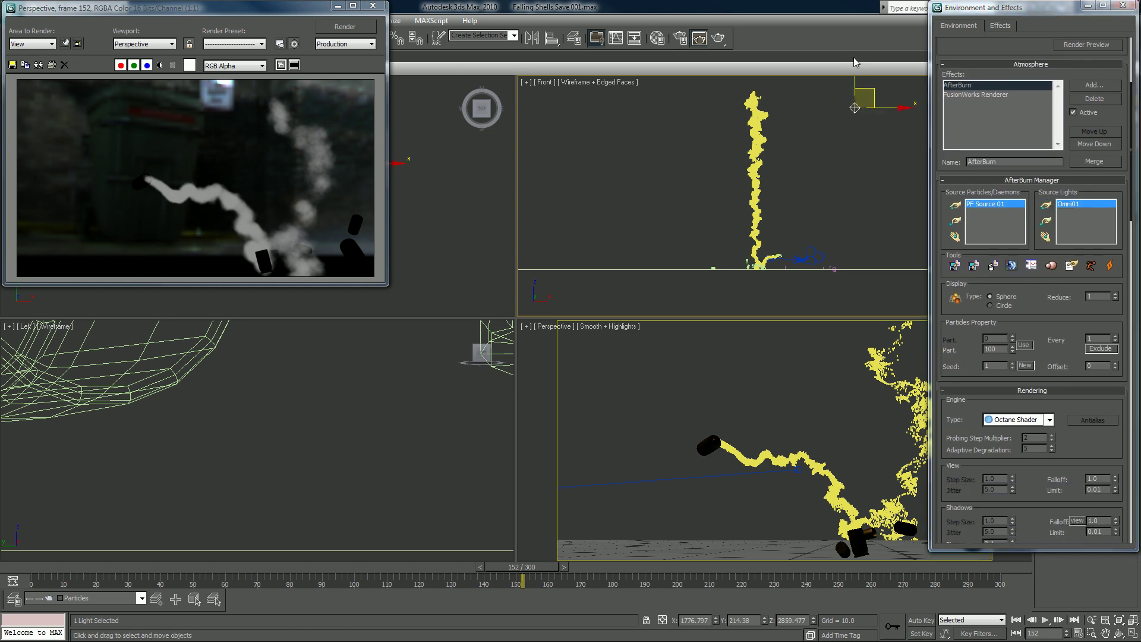
pyautogui.click(329, 28)
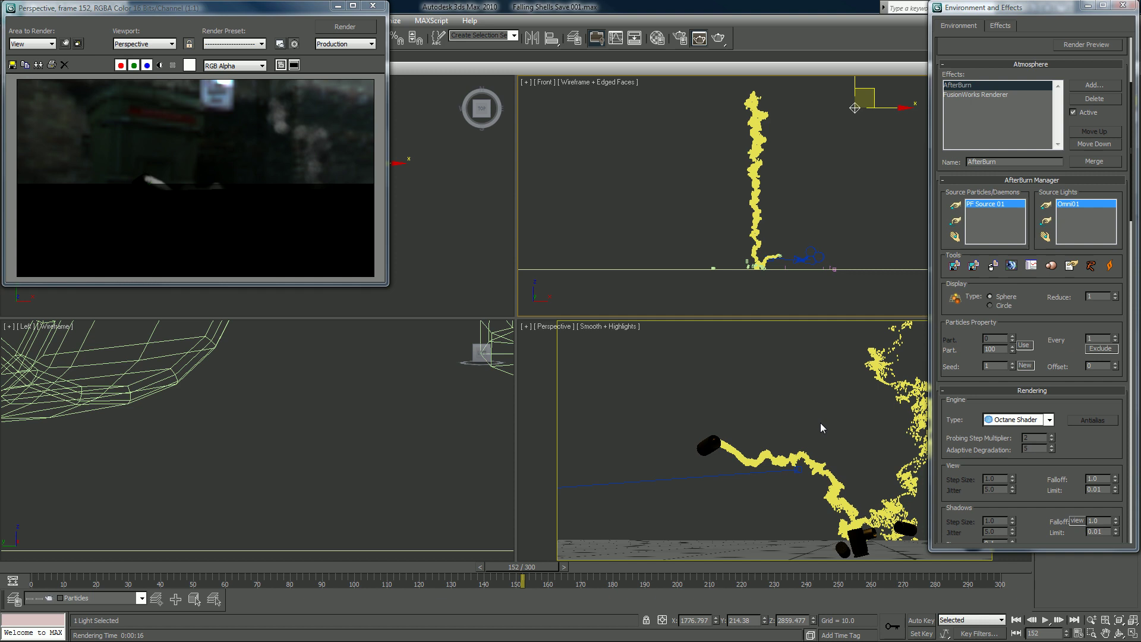
# Set Noise Animation Density Low Value to 1.0, re-render, and cancel partway
pyautogui.moveTo(934, 385); pyautogui.dragTo(932, 95)
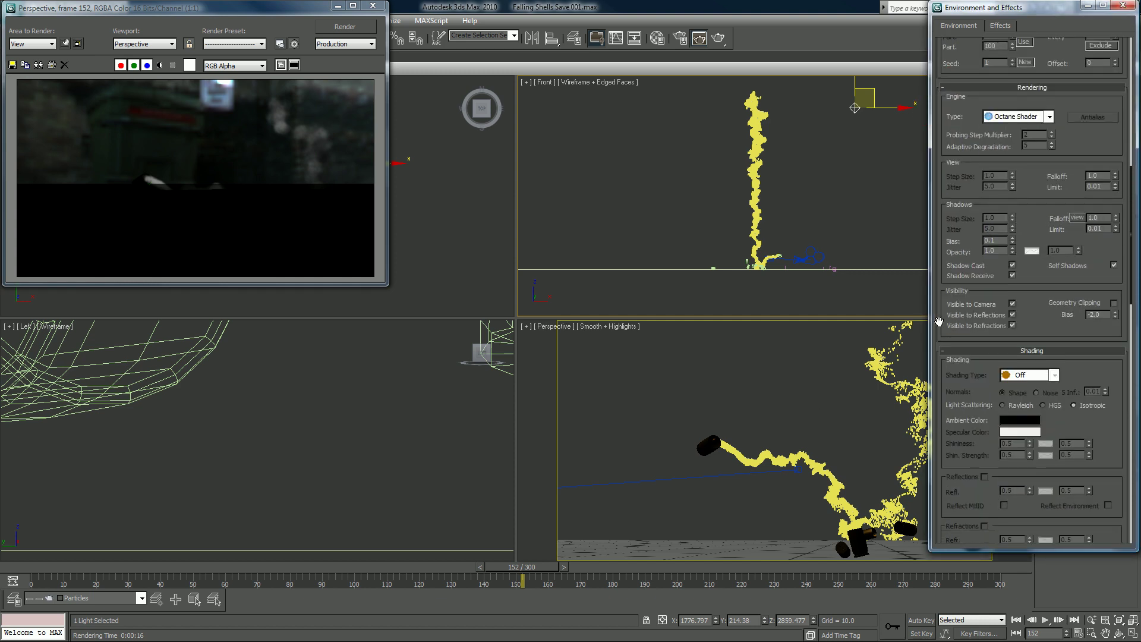
pyautogui.moveTo(967, 399); pyautogui.dragTo(938, 82)
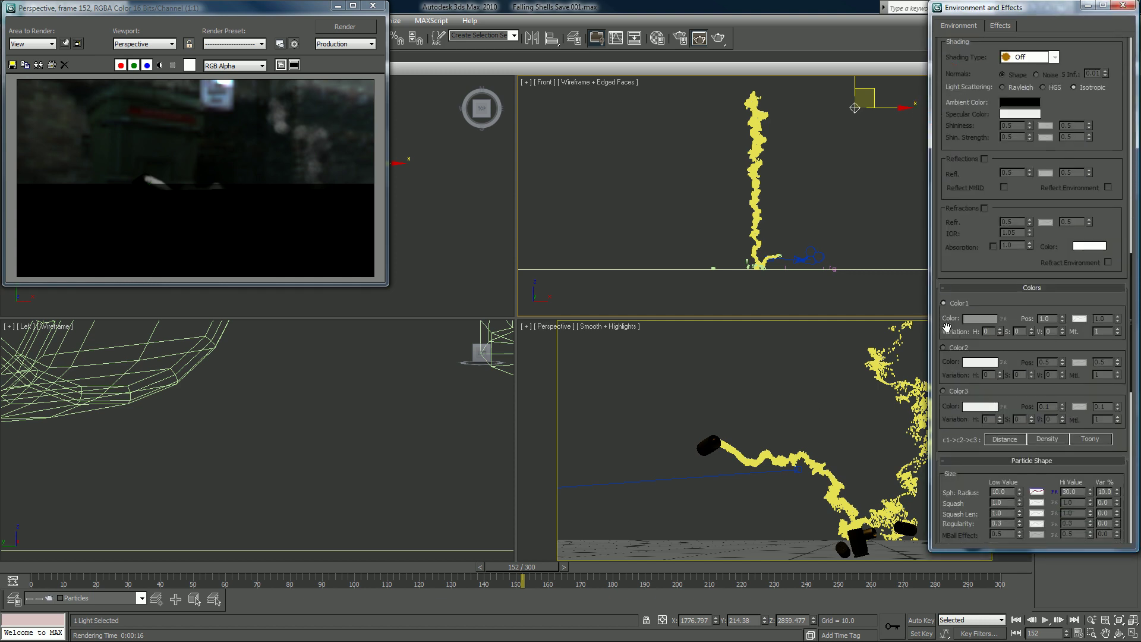
pyautogui.scroll(-5, 951, 300)
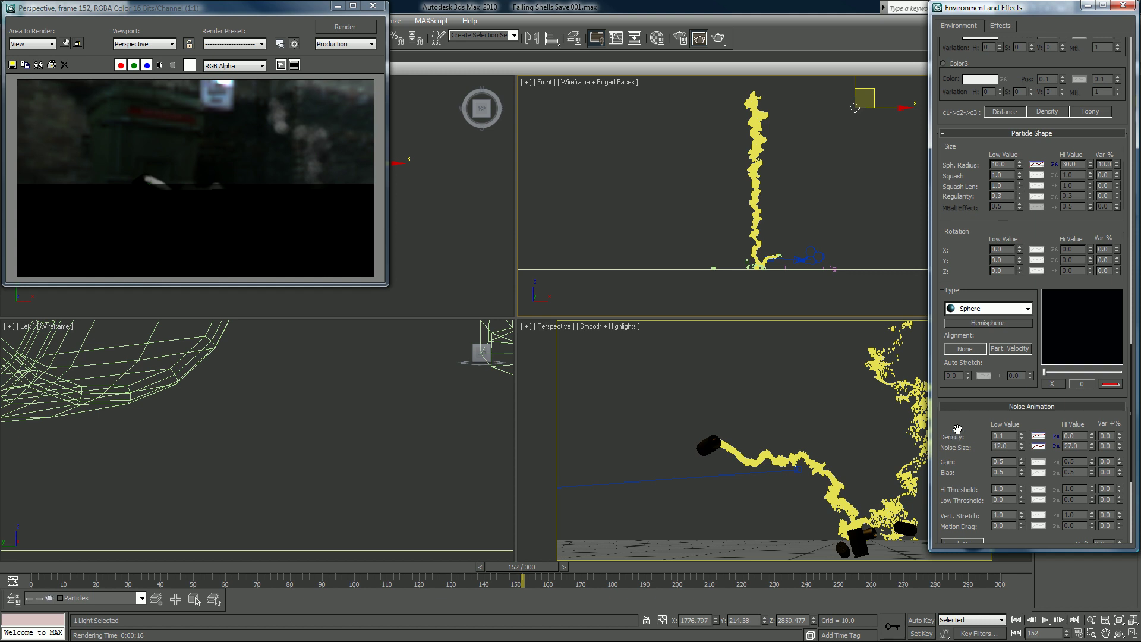
pyautogui.moveTo(955, 435); pyautogui.dragTo(959, 217)
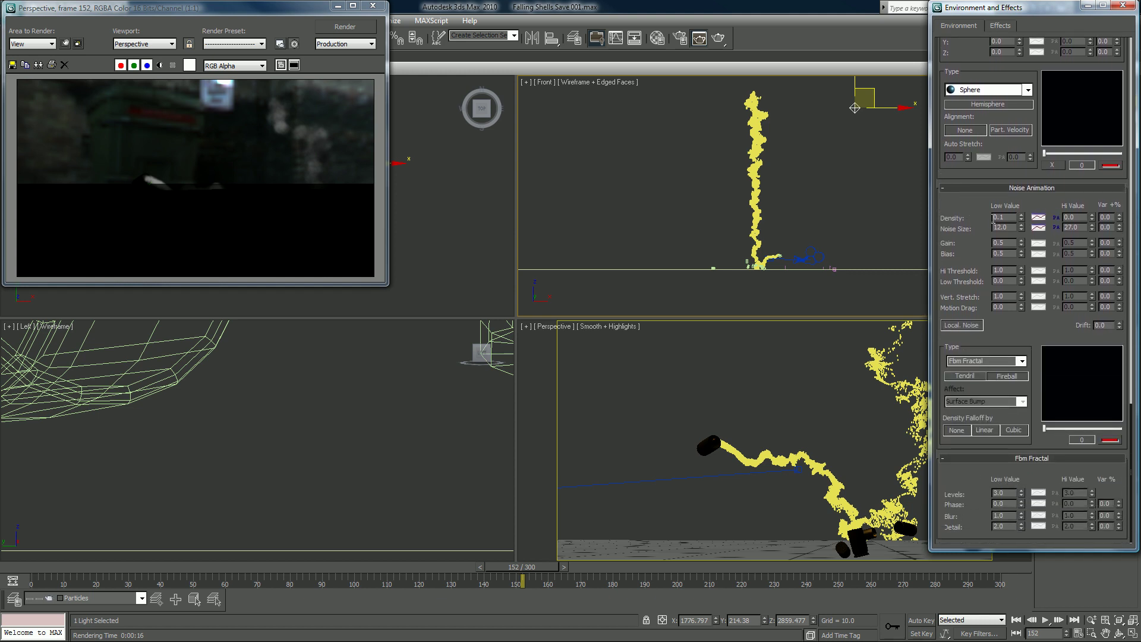
pyautogui.doubleClick(1006, 217)
pyautogui.click(952, 190)
pyautogui.click(351, 32)
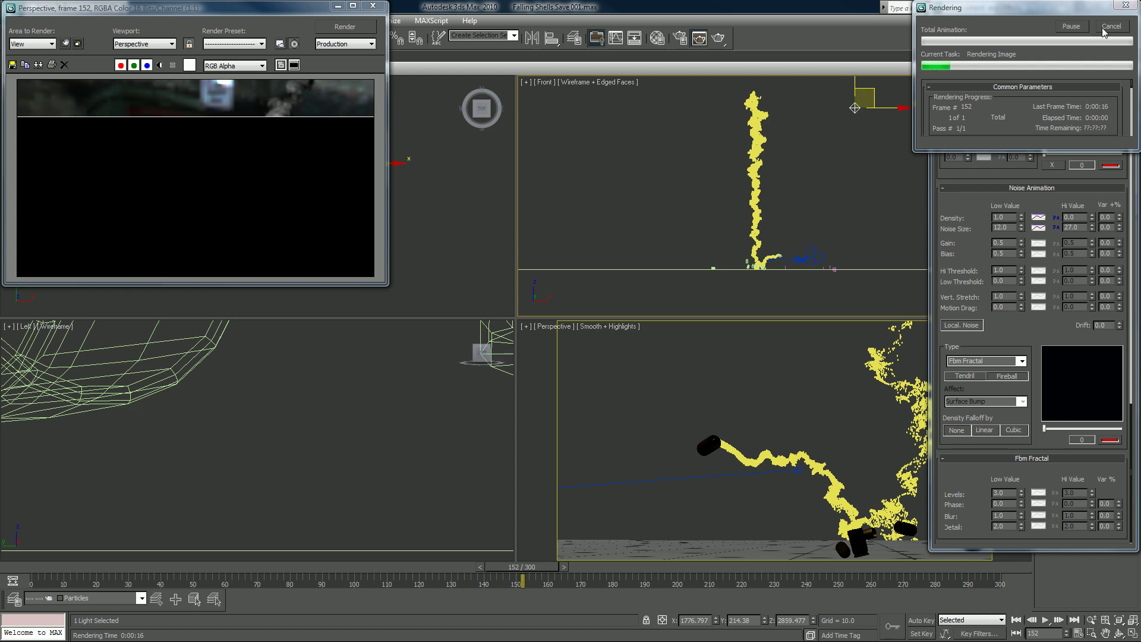
pyautogui.press('Escape')
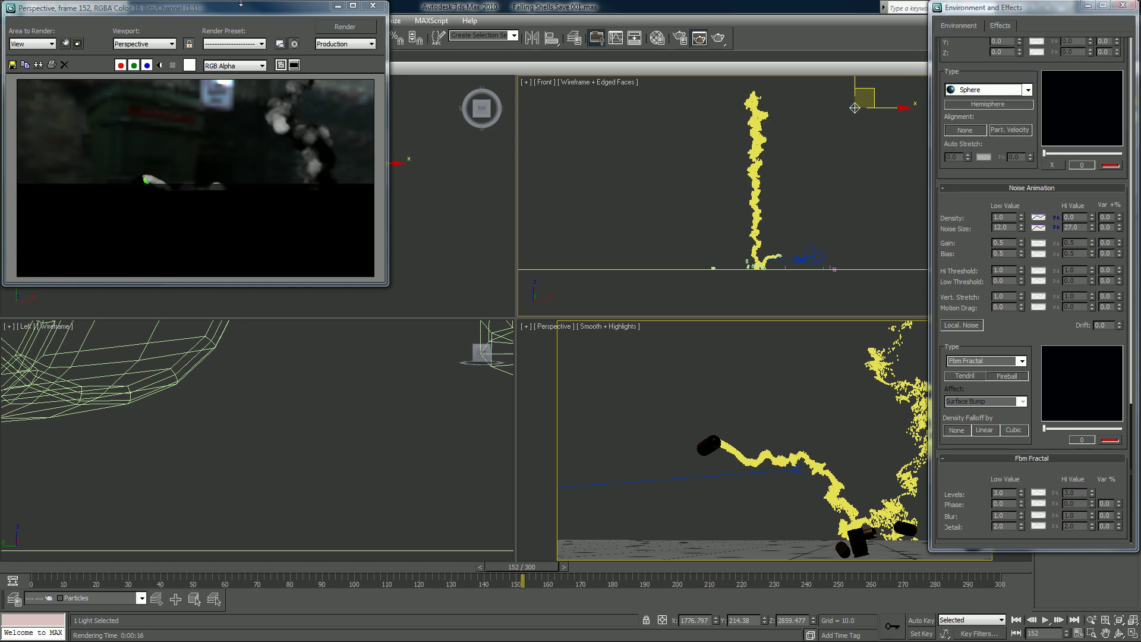
# Uncheck Shadow Cast, Shadow Receive and Self Shadows, and remove Omni01 from Source Lights
pyautogui.click(373, 7)
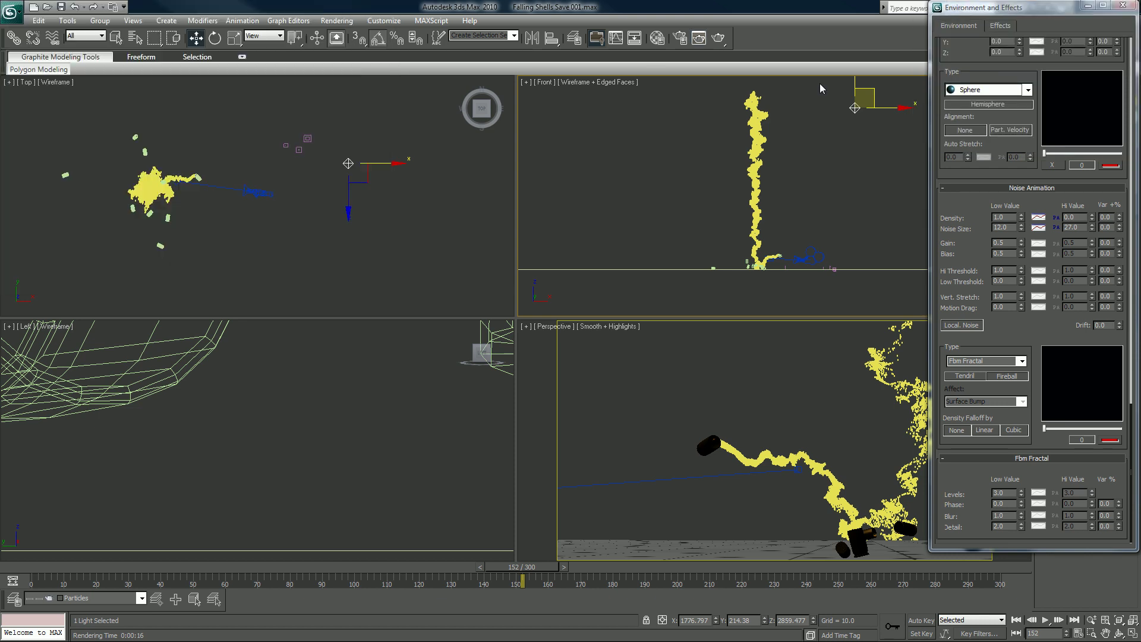
pyautogui.moveTo(955, 72); pyautogui.dragTo(949, 628)
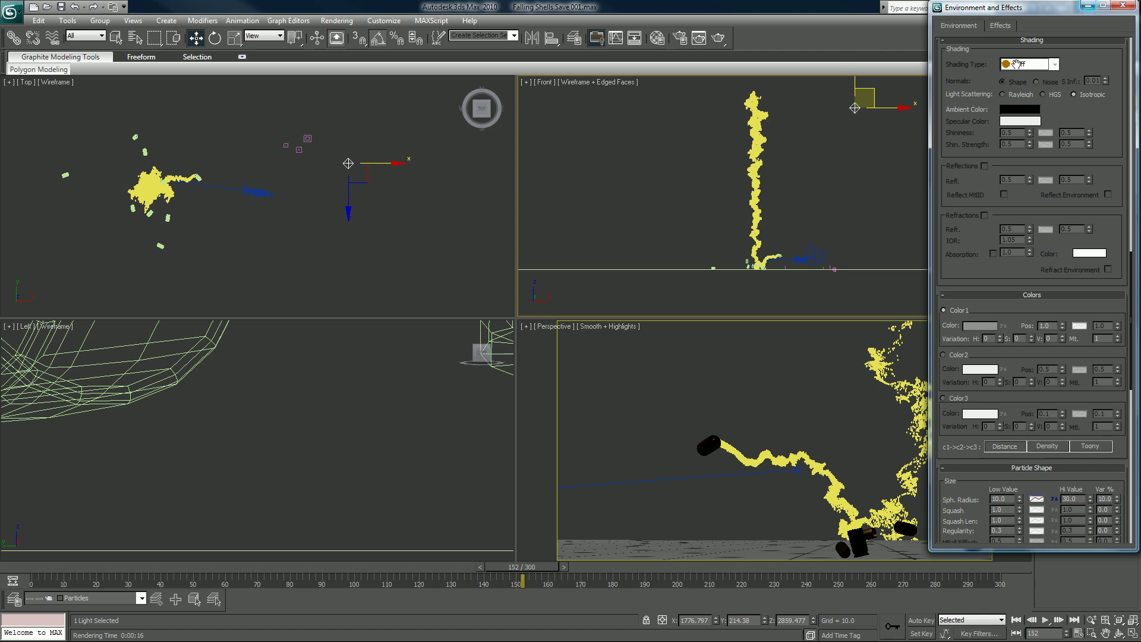
pyautogui.moveTo(974, 76); pyautogui.dragTo(996, 390)
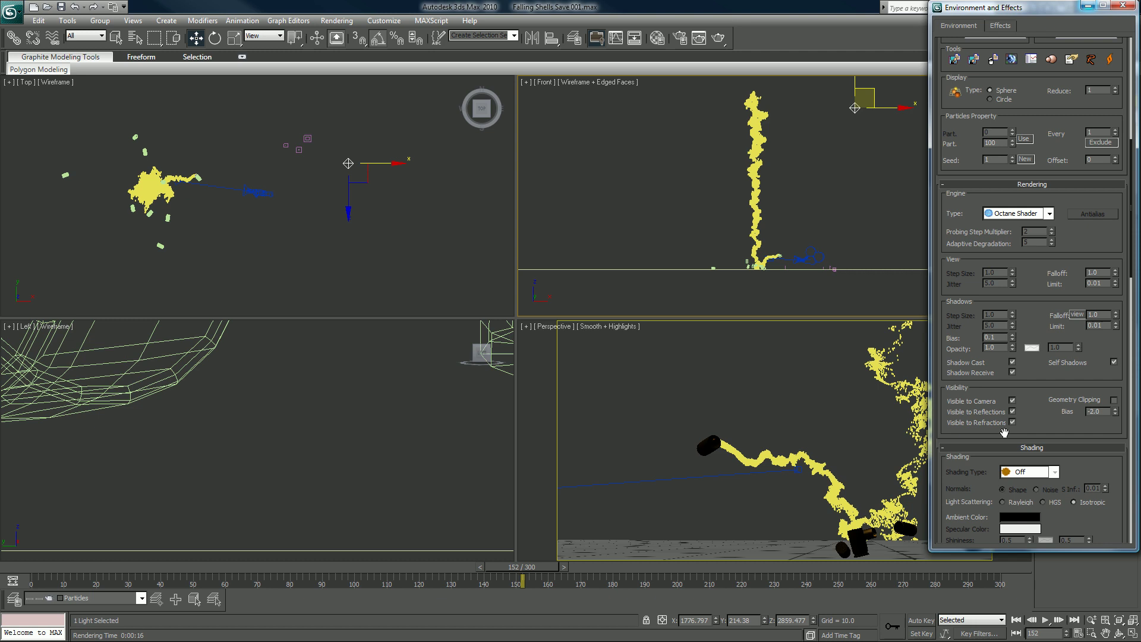
pyautogui.click(1012, 362)
pyautogui.click(1013, 372)
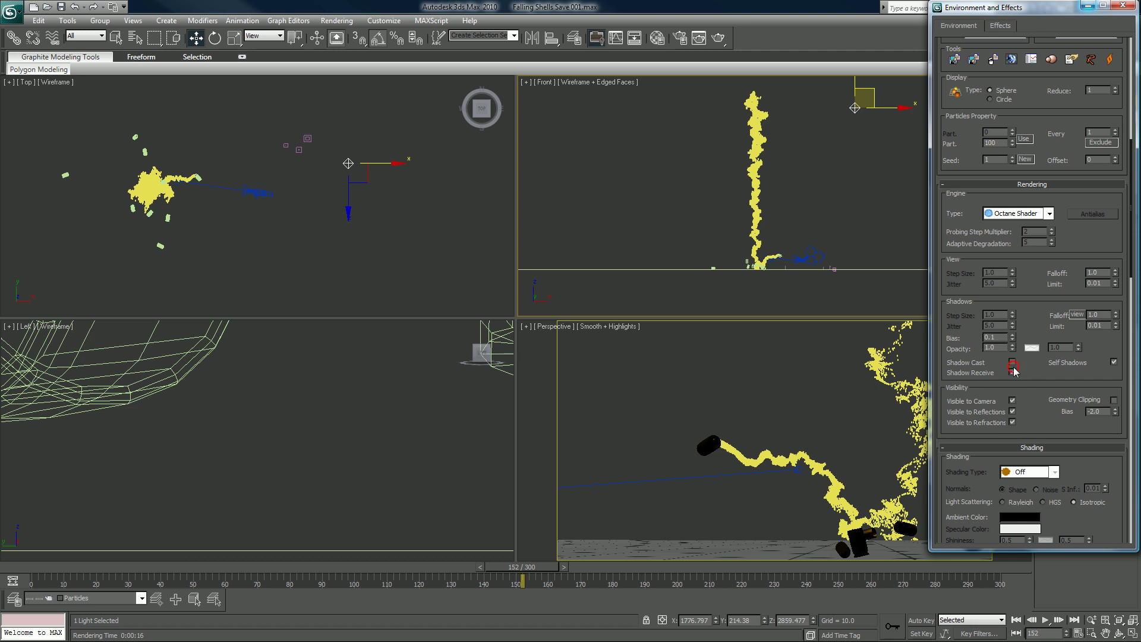
pyautogui.click(1114, 362)
pyautogui.moveTo(1068, 196); pyautogui.dragTo(1050, 451)
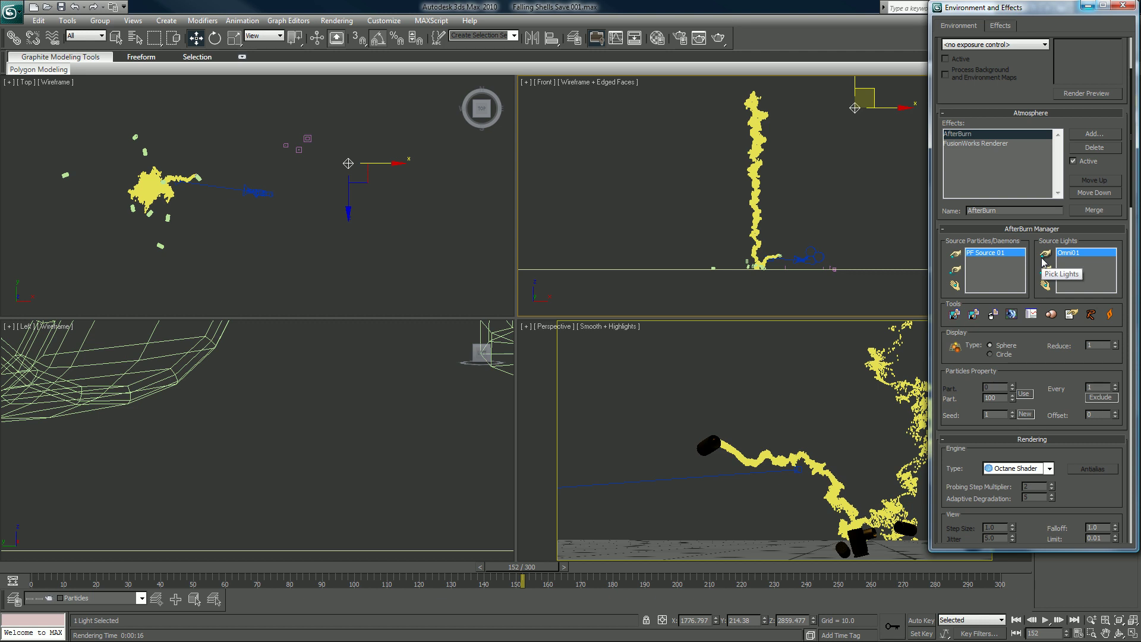
pyautogui.click(1045, 285)
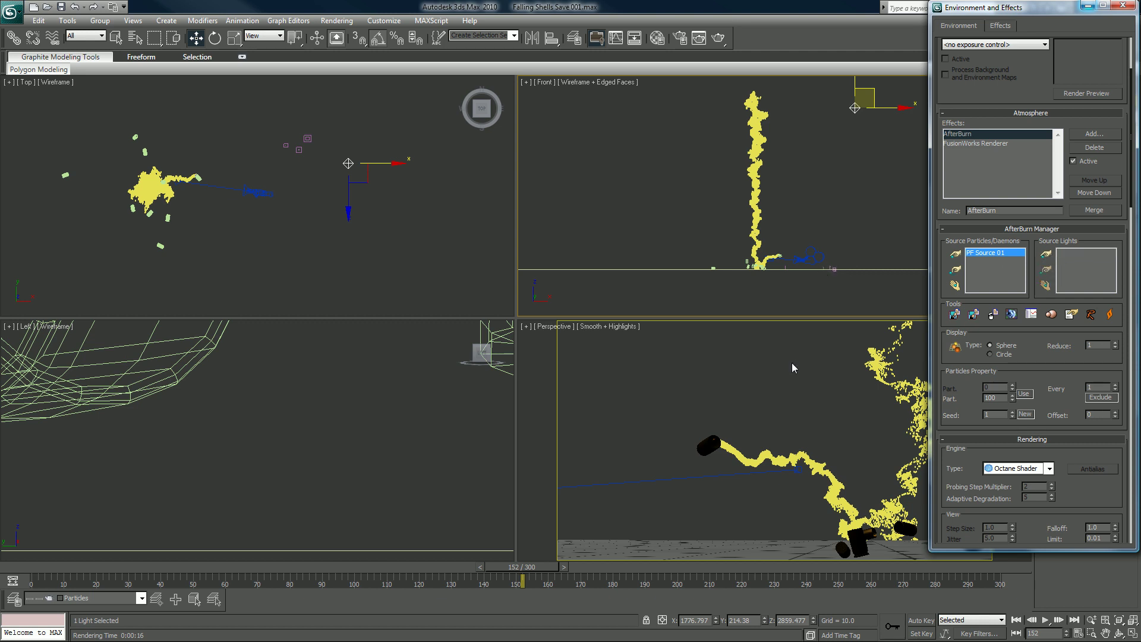
# Render frame 152, view its alpha channel, then switch back to RGB
pyautogui.click(720, 38)
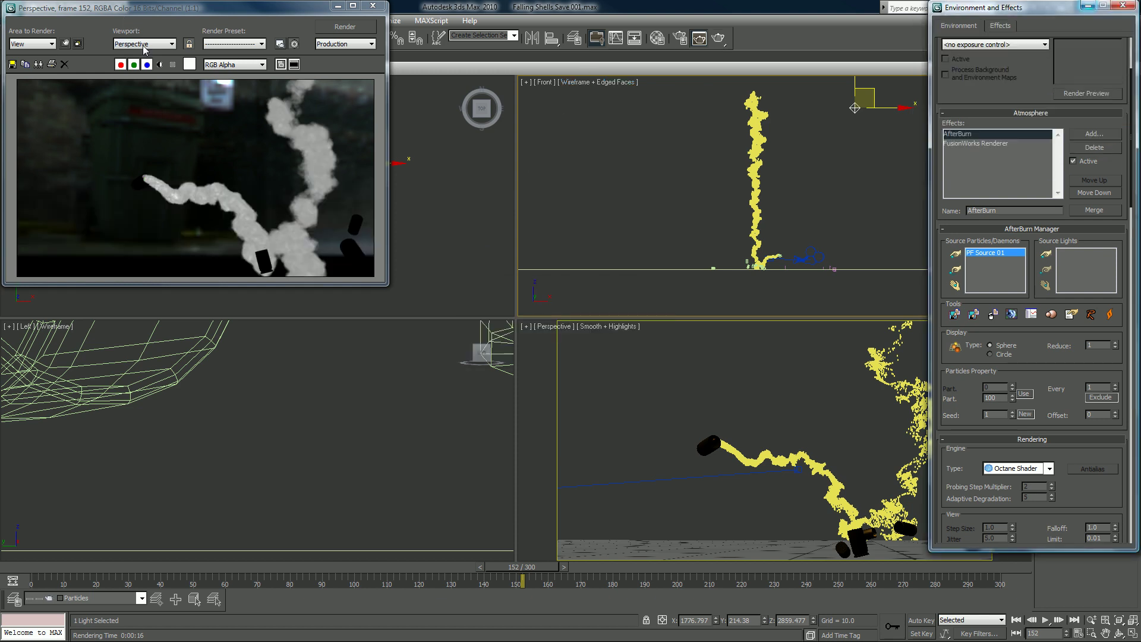
pyautogui.click(159, 64)
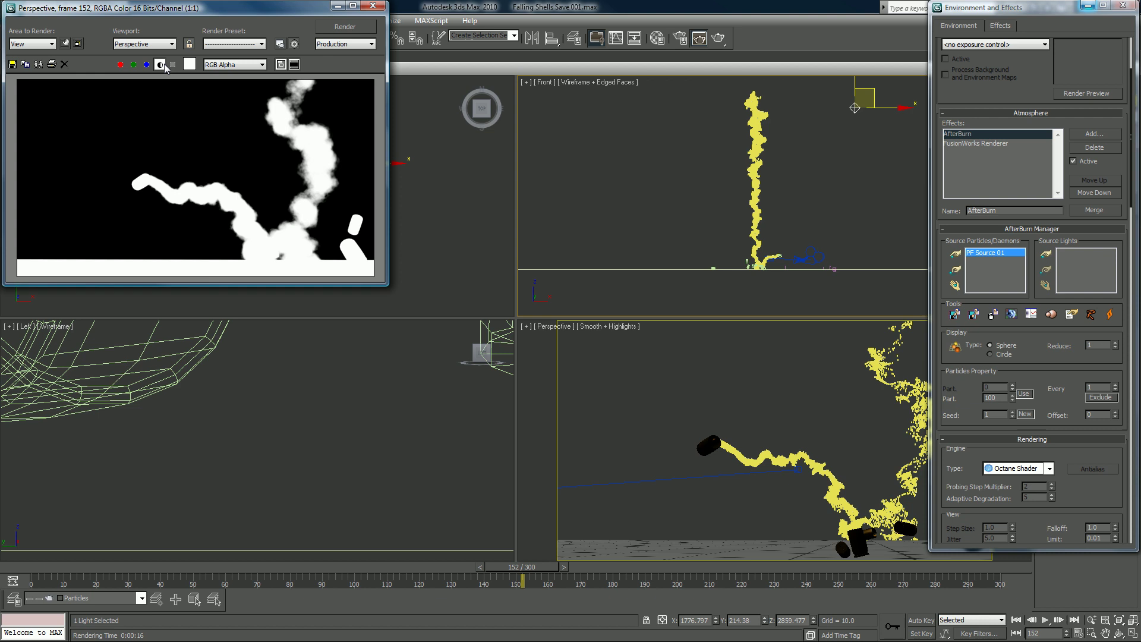
pyautogui.click(159, 64)
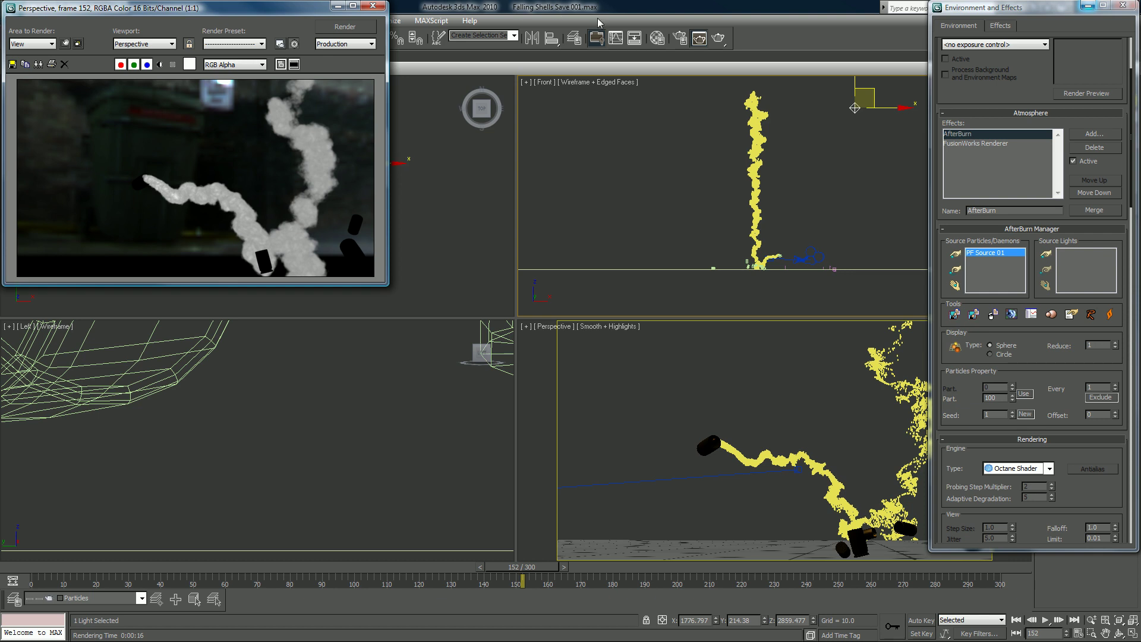
# In Render Setup's Render Elements tab, add Atmosphere from the Add list
pyautogui.click(681, 38)
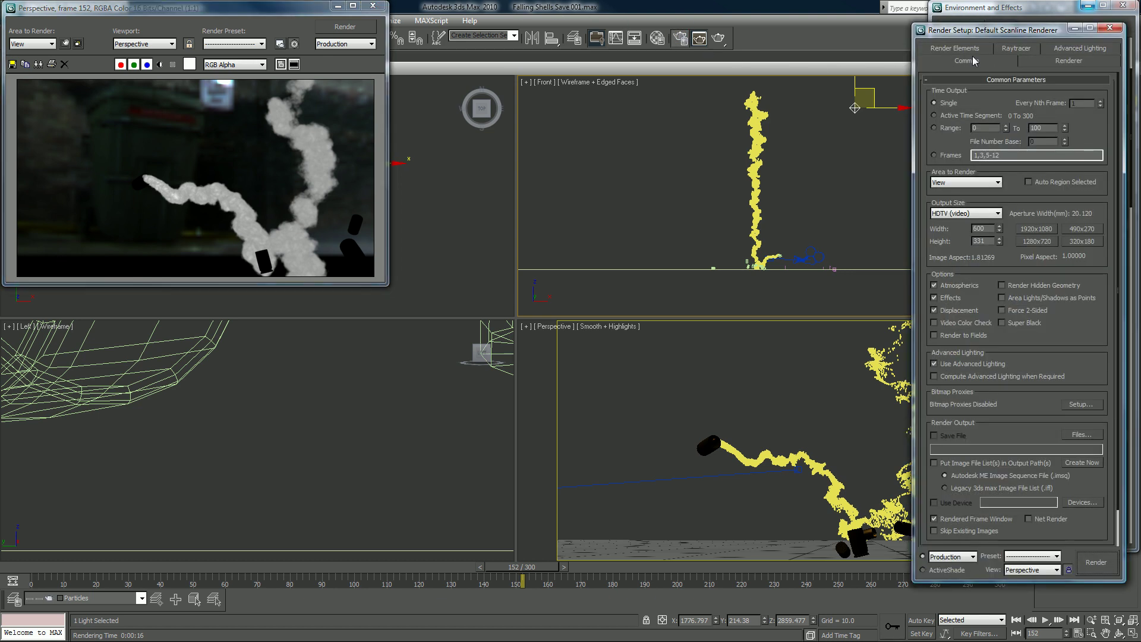
pyautogui.click(956, 60)
pyautogui.click(940, 106)
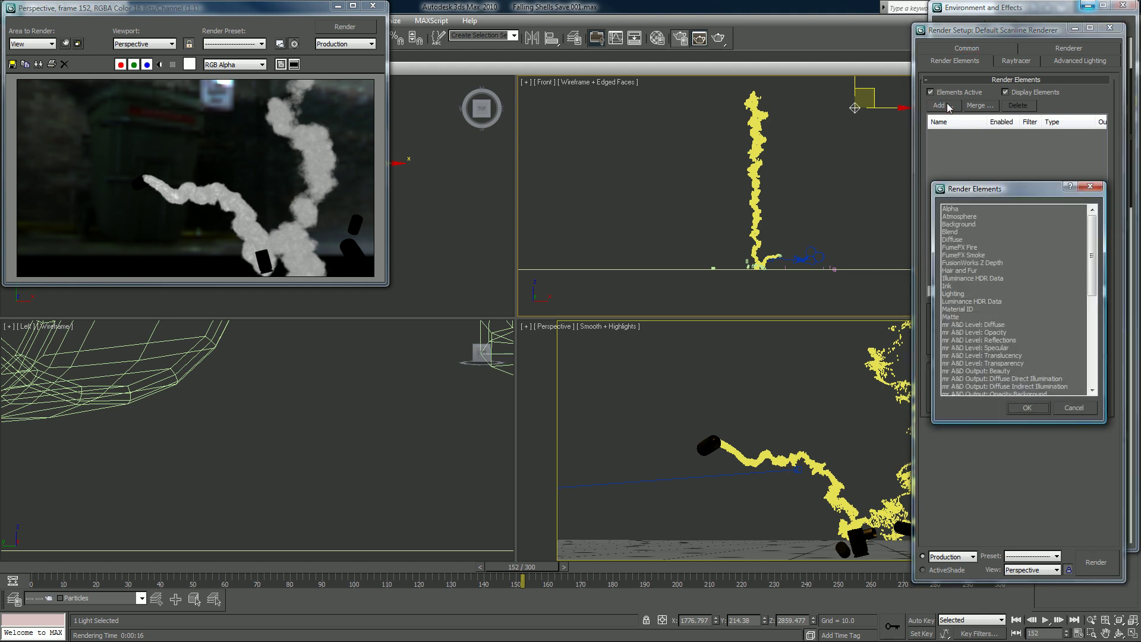
pyautogui.click(957, 217)
pyautogui.doubleClick(957, 217)
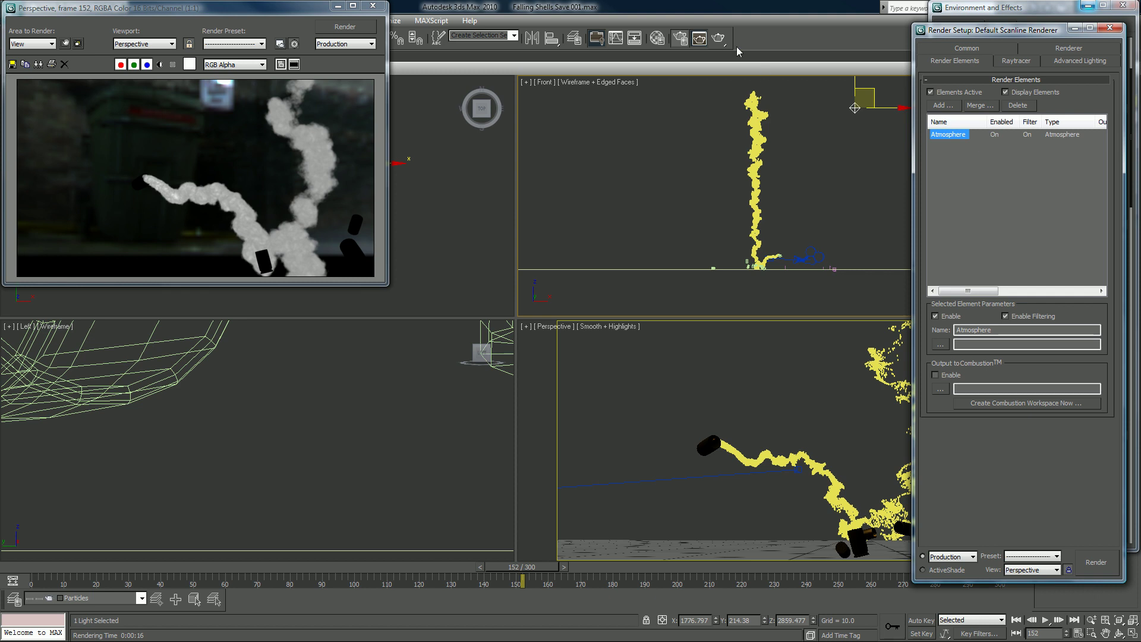
# Render the frame and place the Atmosphere pass window beside the main render
pyautogui.click(718, 38)
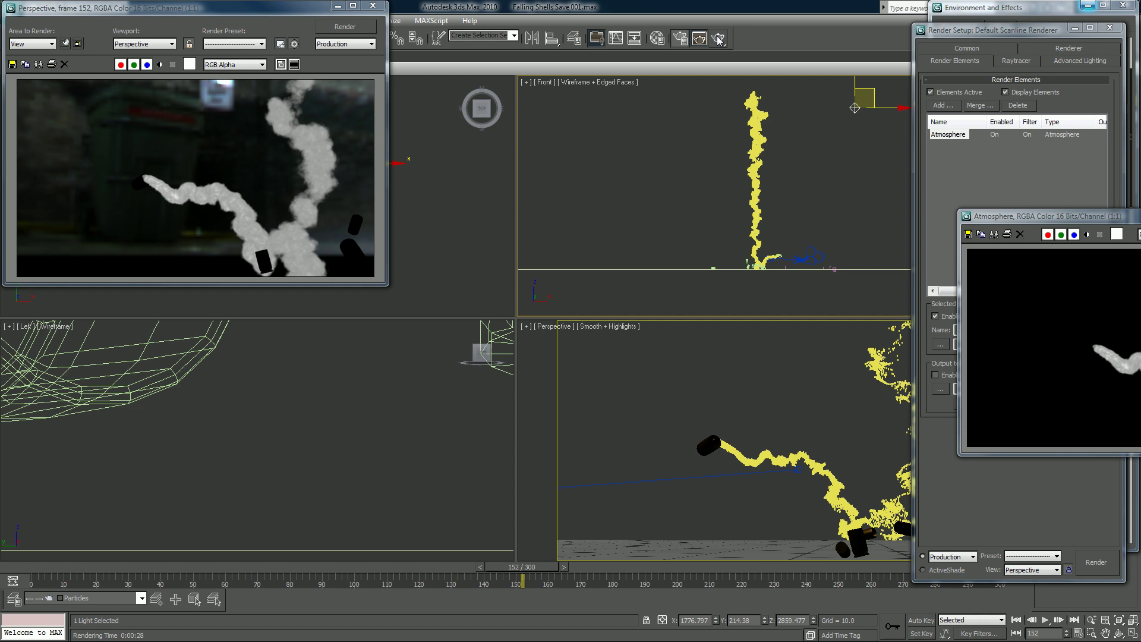
pyautogui.moveTo(1003, 223); pyautogui.dragTo(523, 72)
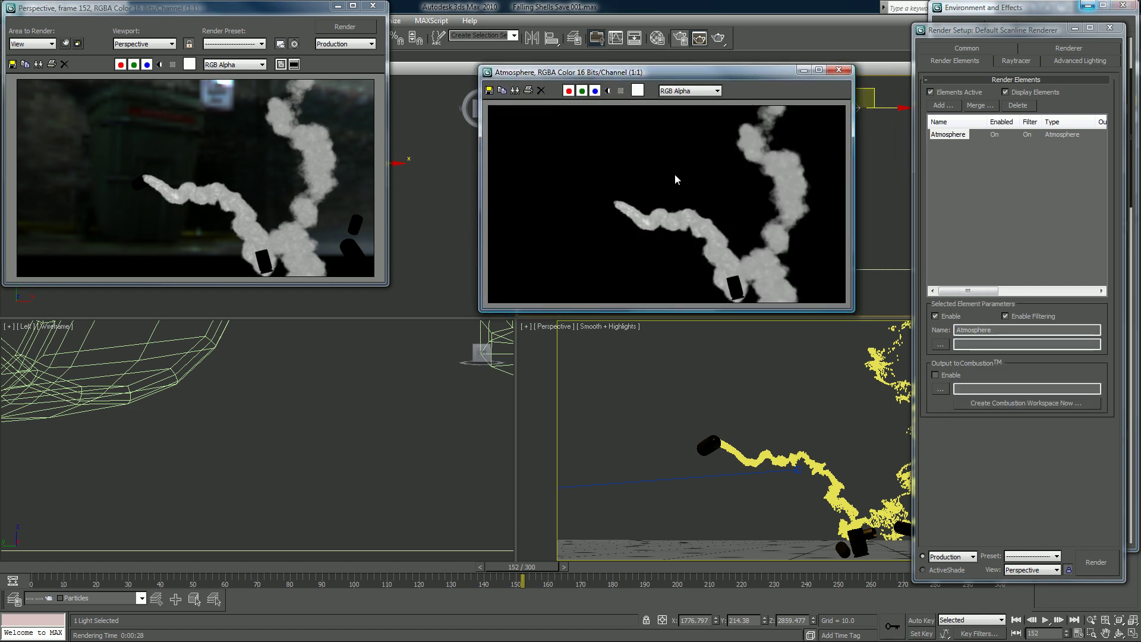
pyautogui.moveTo(666, 77); pyautogui.dragTo(592, 50)
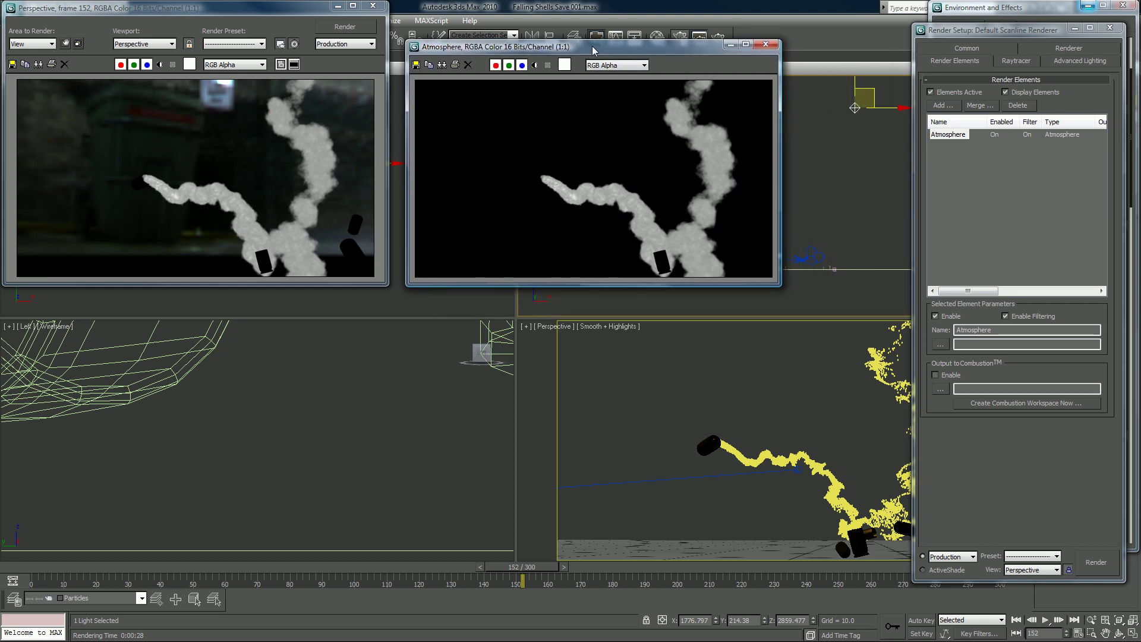
# Toggle Display Alpha Channel on the Atmosphere and main render windows to compare them
pyautogui.click(534, 65)
pyautogui.click(535, 66)
pyautogui.click(535, 66)
pyautogui.click(160, 65)
pyautogui.click(159, 65)
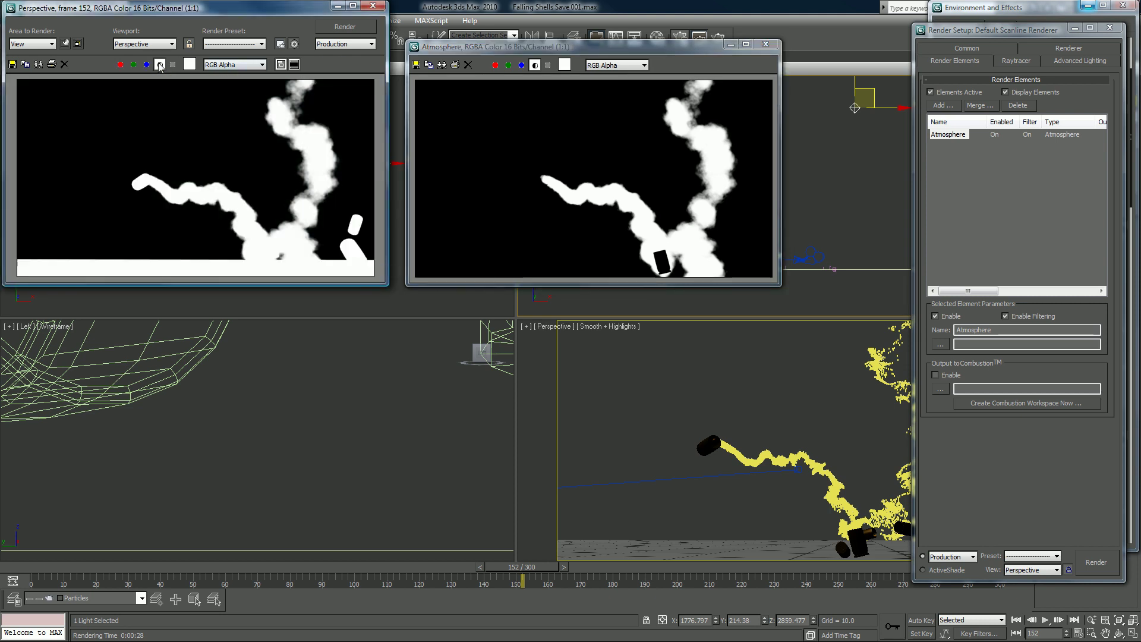
pyautogui.click(160, 65)
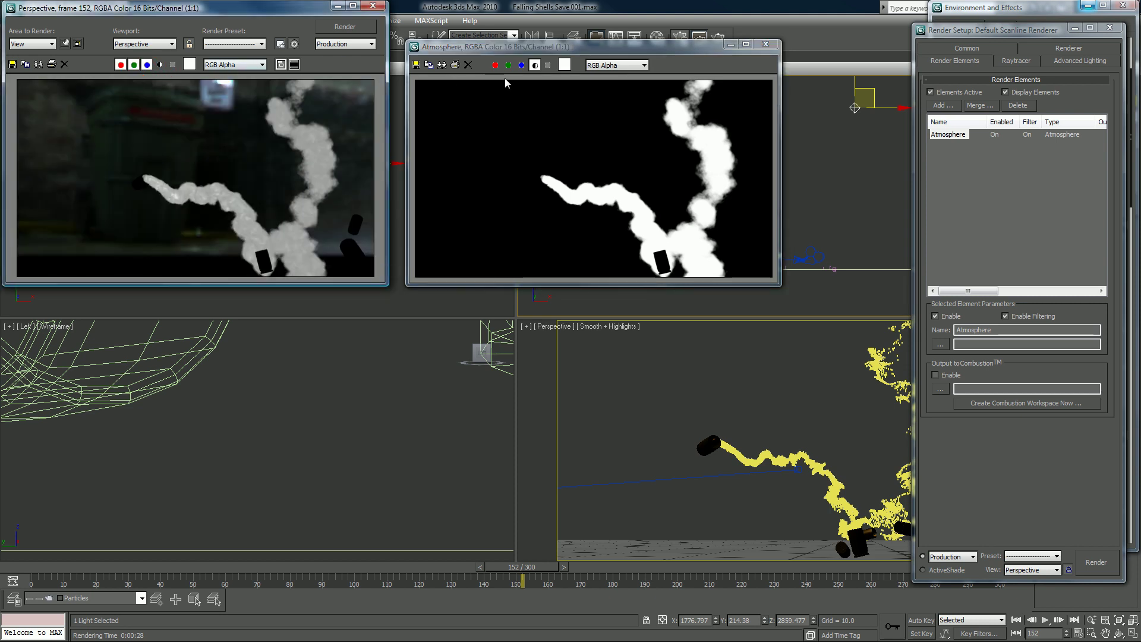
pyautogui.click(534, 65)
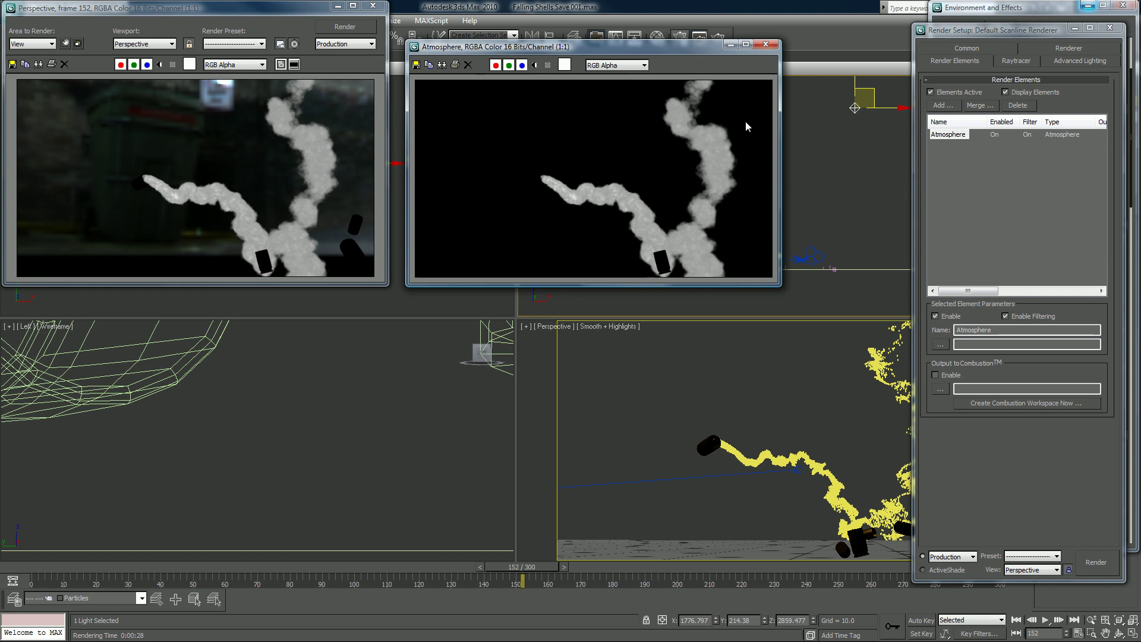
# Close both render windows and bring up Render Setup's Common parameters
pyautogui.click(765, 47)
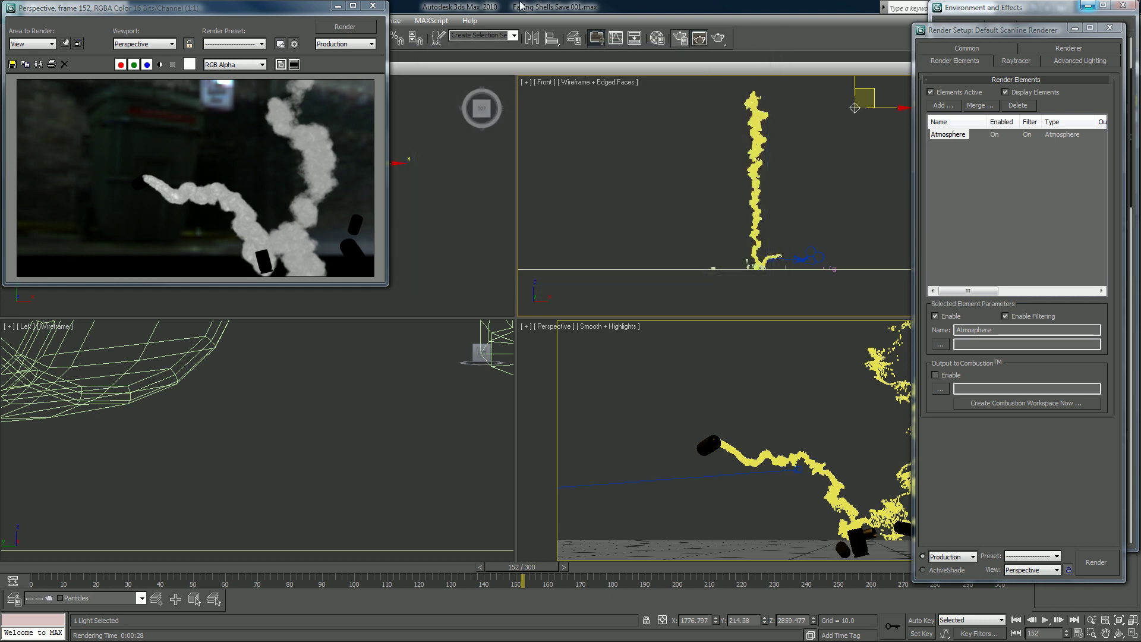
pyautogui.click(373, 6)
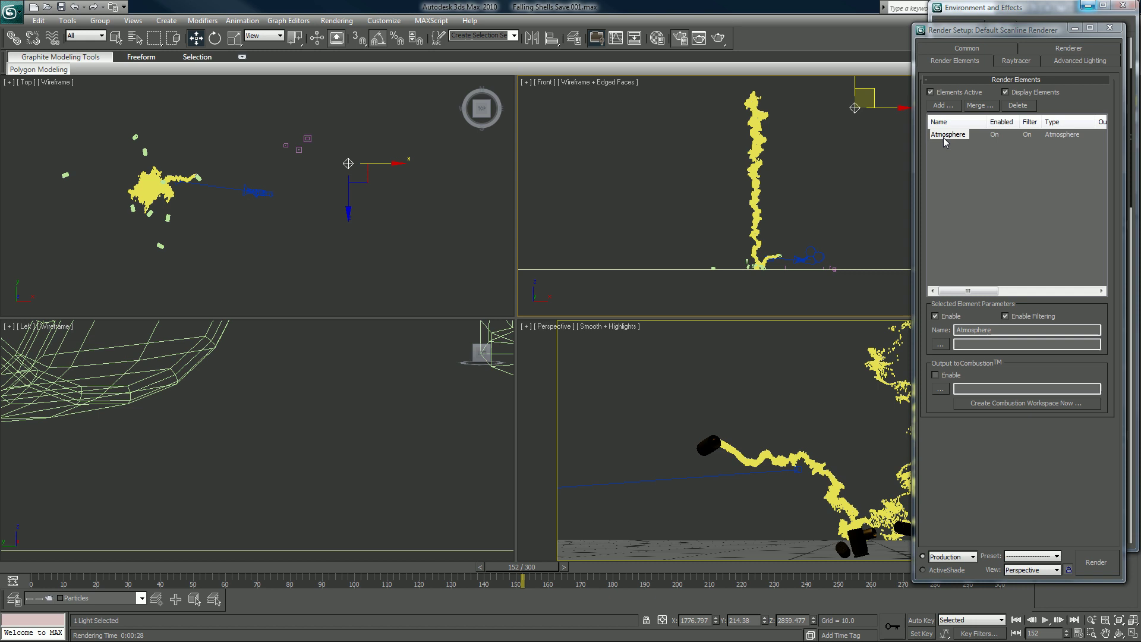
pyautogui.click(962, 50)
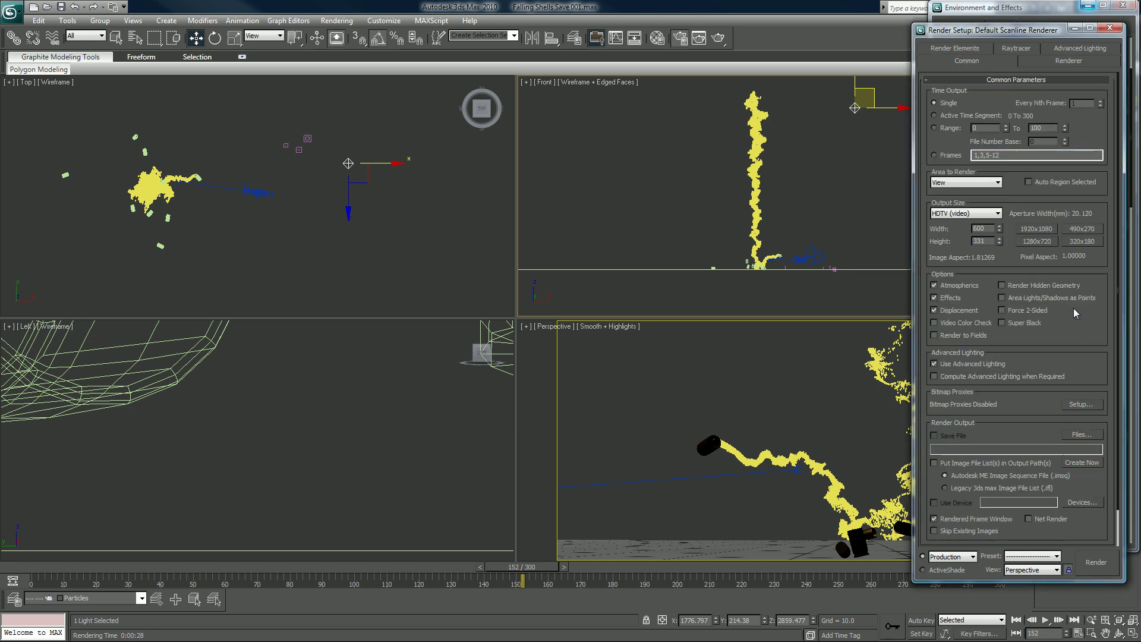
# Assign mental ray Renderer as the production renderer under Assign Renderer, then render the frame
pyautogui.scroll(-2, 1096, 390)
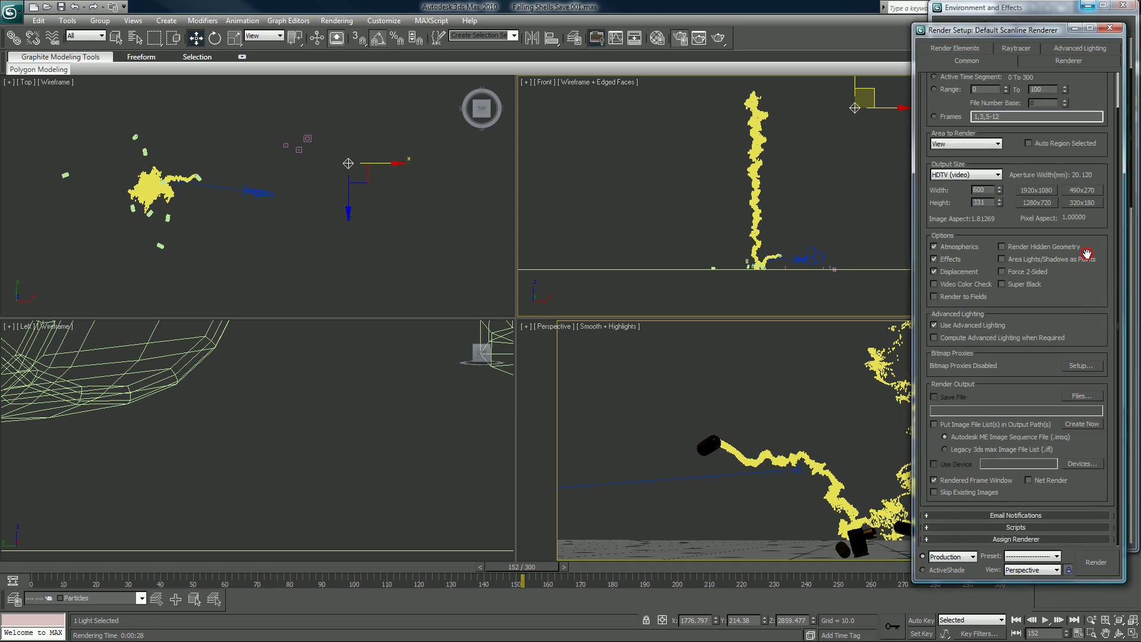
pyautogui.click(1035, 539)
pyautogui.click(1077, 488)
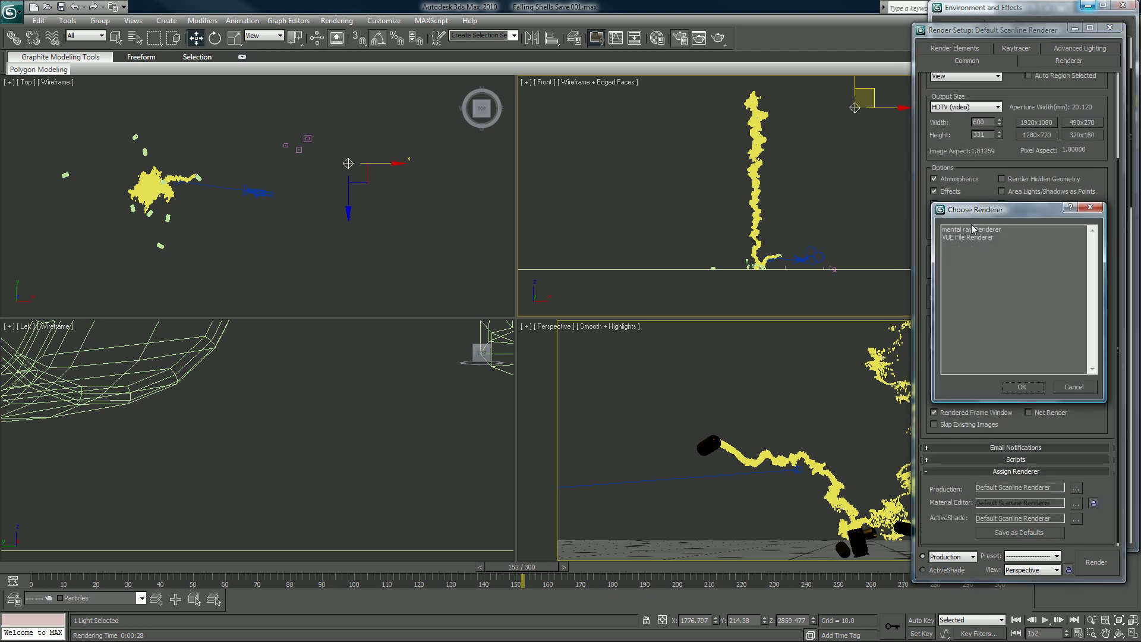
pyautogui.doubleClick(973, 230)
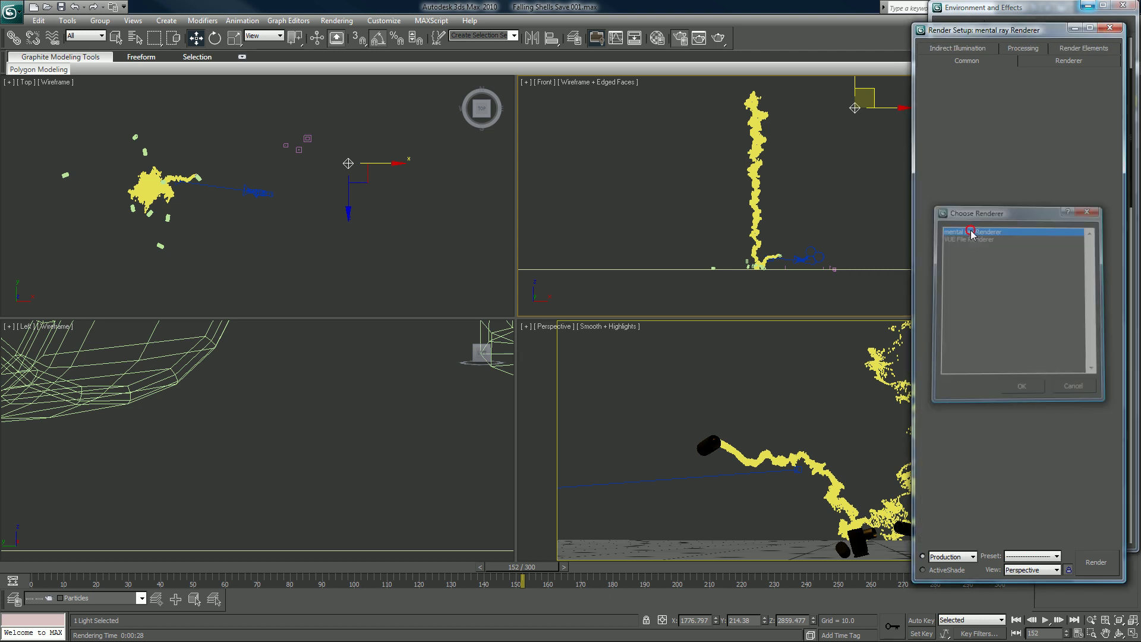
pyautogui.click(719, 39)
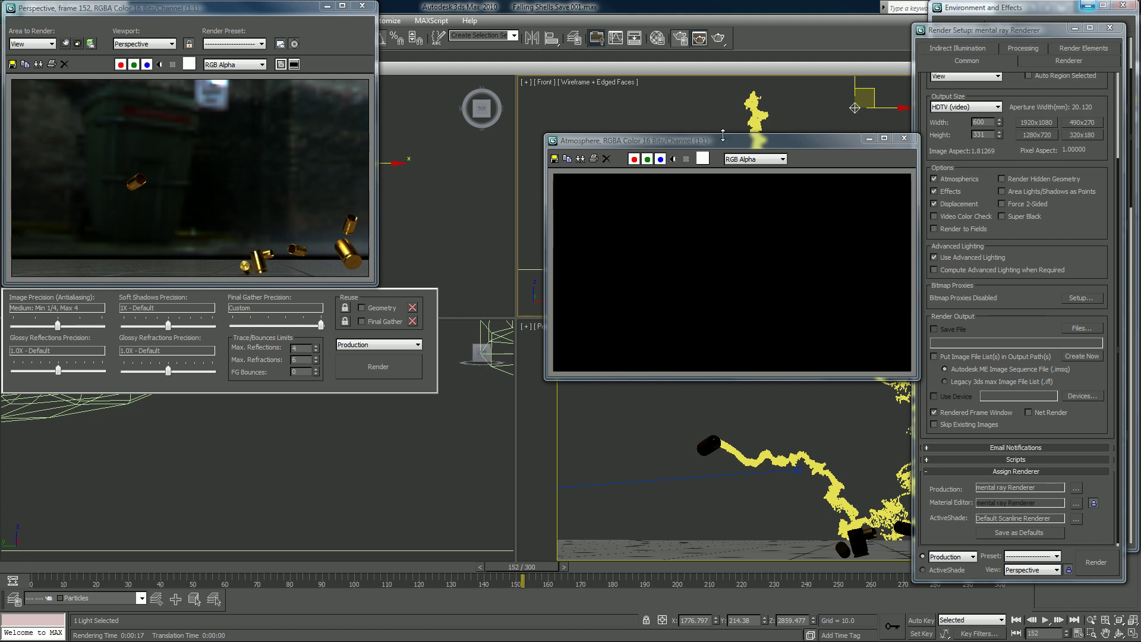
# Move aside and close the black Atmosphere pass window, then close Render Setup
pyautogui.moveTo(724, 147); pyautogui.dragTo(563, 57)
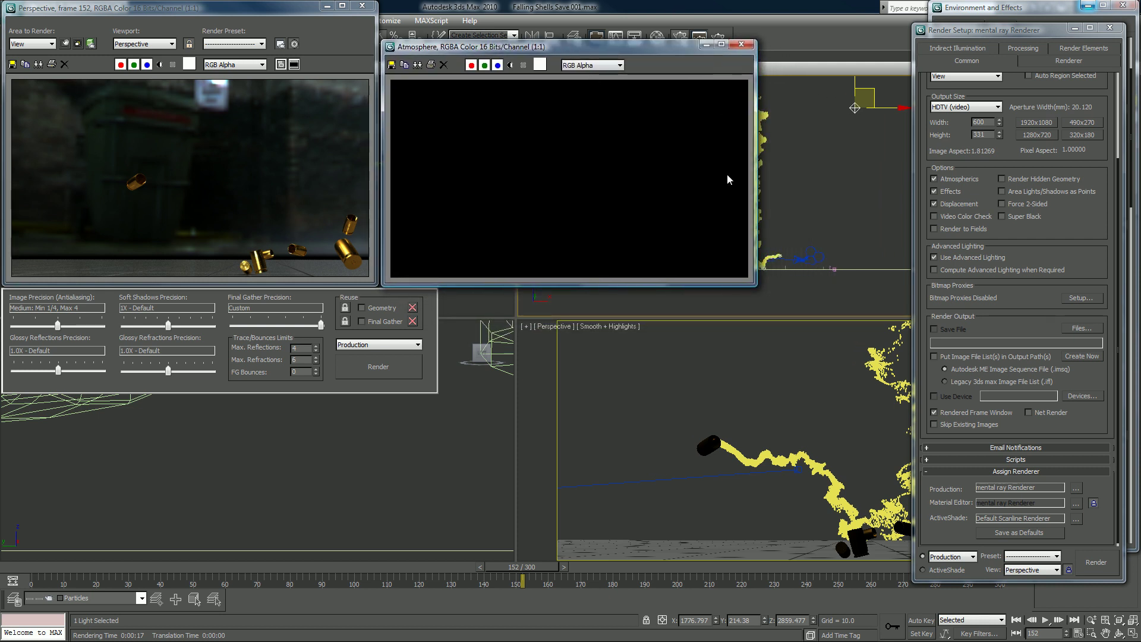
pyautogui.click(742, 45)
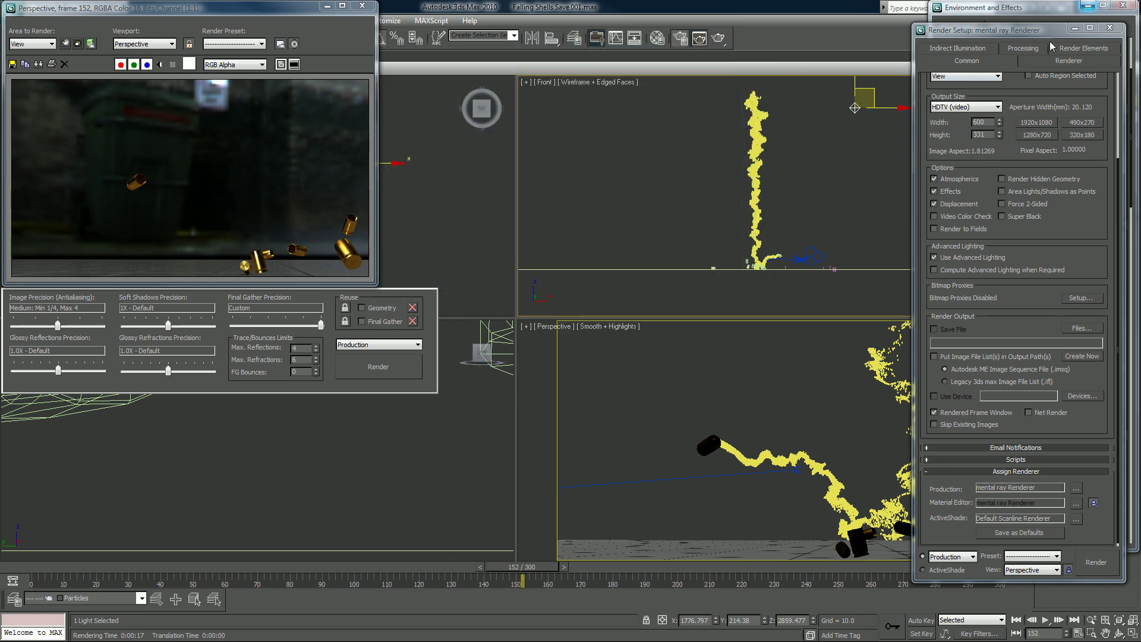
pyautogui.click(1110, 28)
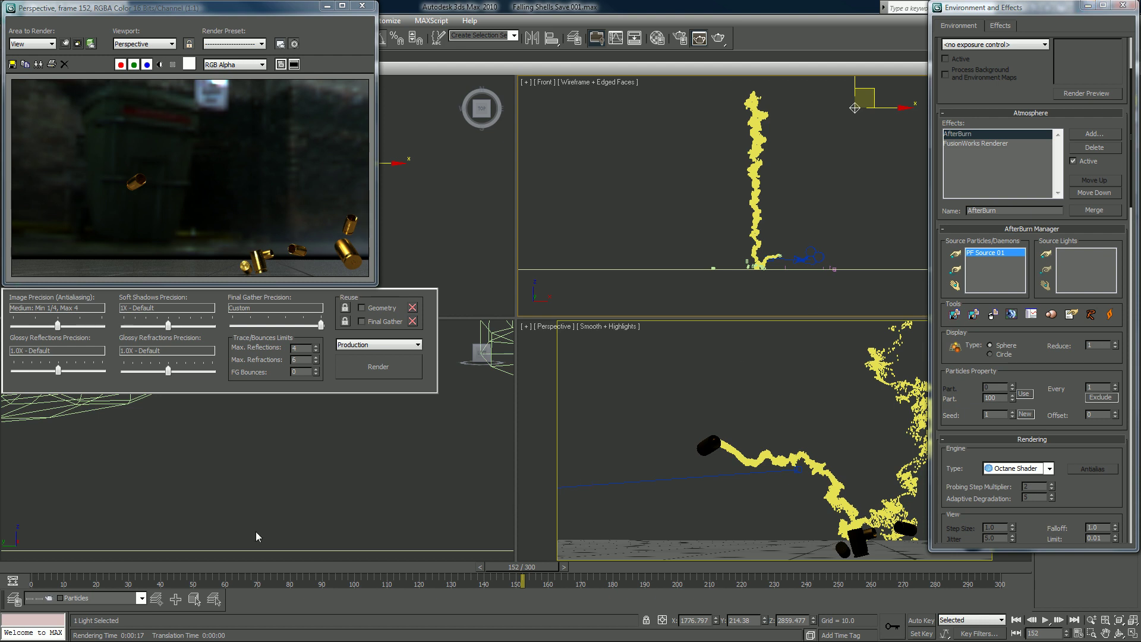
# Switch the perspective view to Camera01, maximize it, and save the scene
pyautogui.moveTo(21, 569); pyautogui.dragTo(158, 568)
pyautogui.click(687, 461)
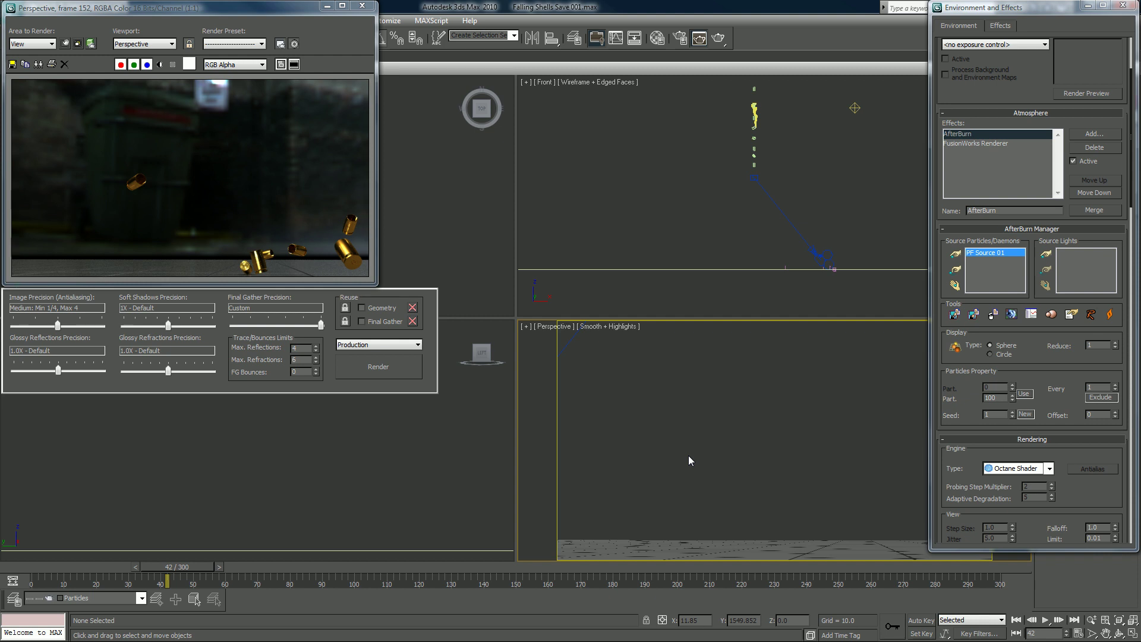
pyautogui.press('c')
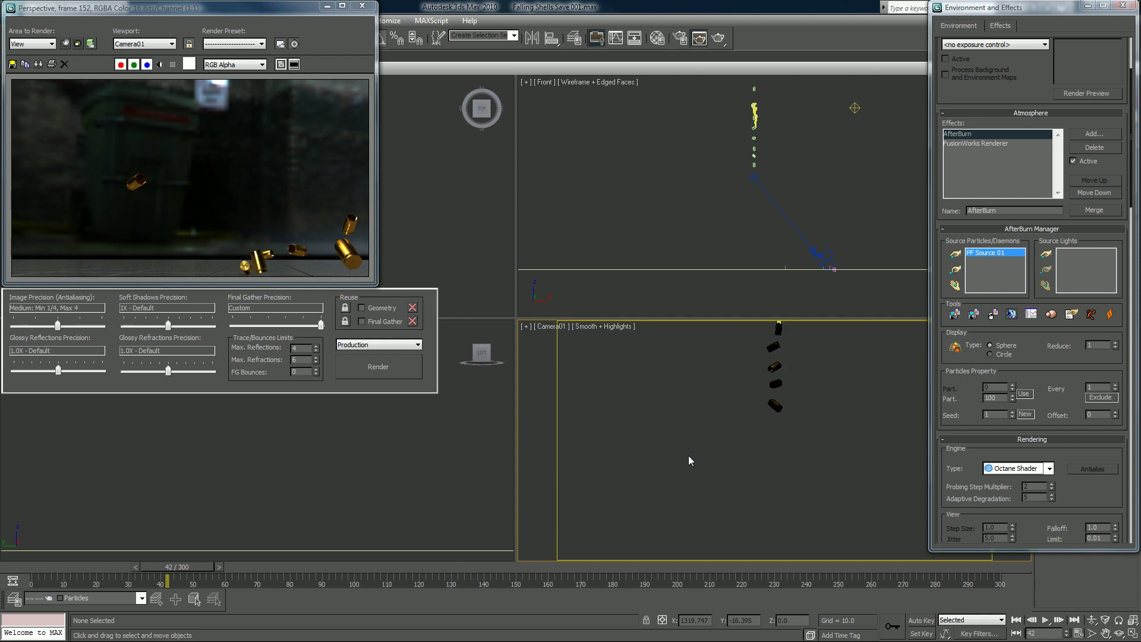
pyautogui.click(1088, 6)
pyautogui.click(362, 6)
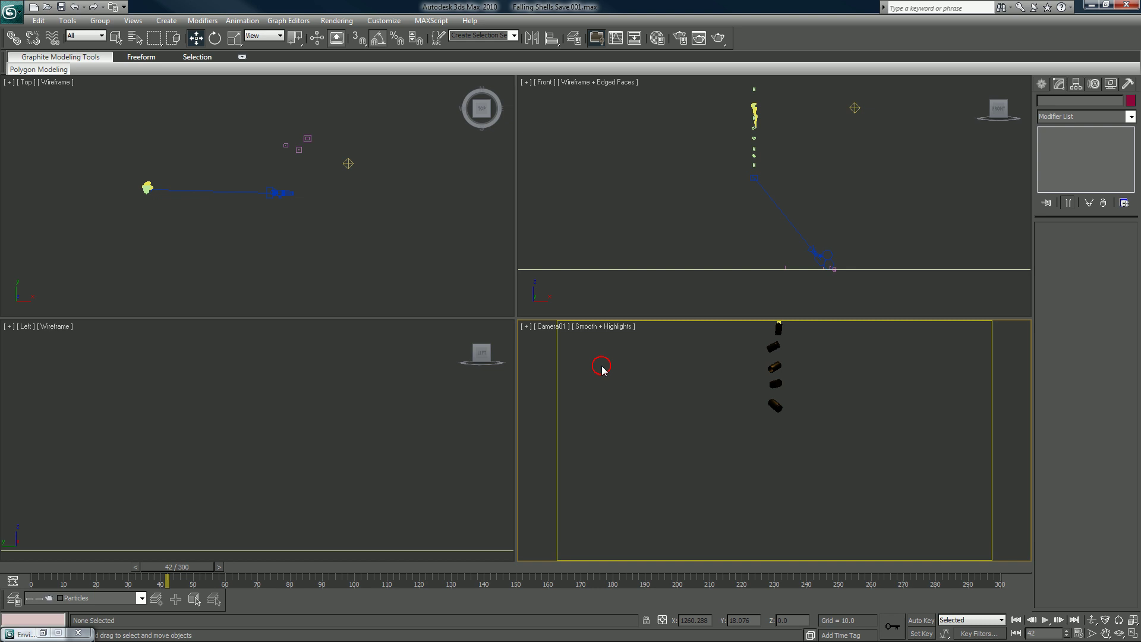
pyautogui.hotkey('alt', 'w')
pyautogui.click(622, 443)
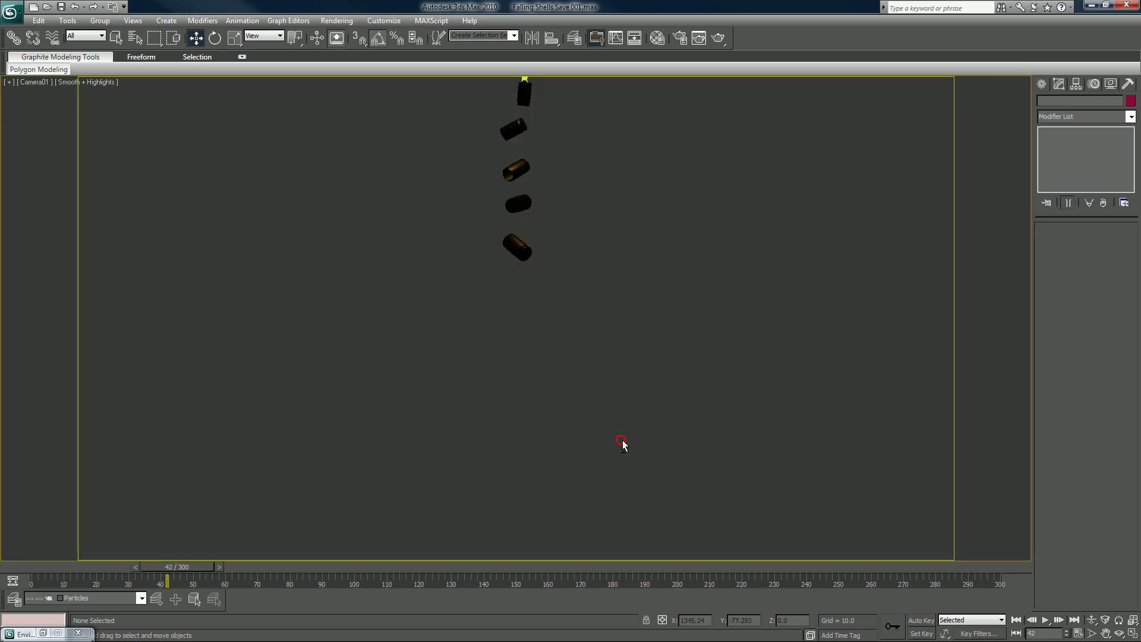
pyautogui.click(11, 11)
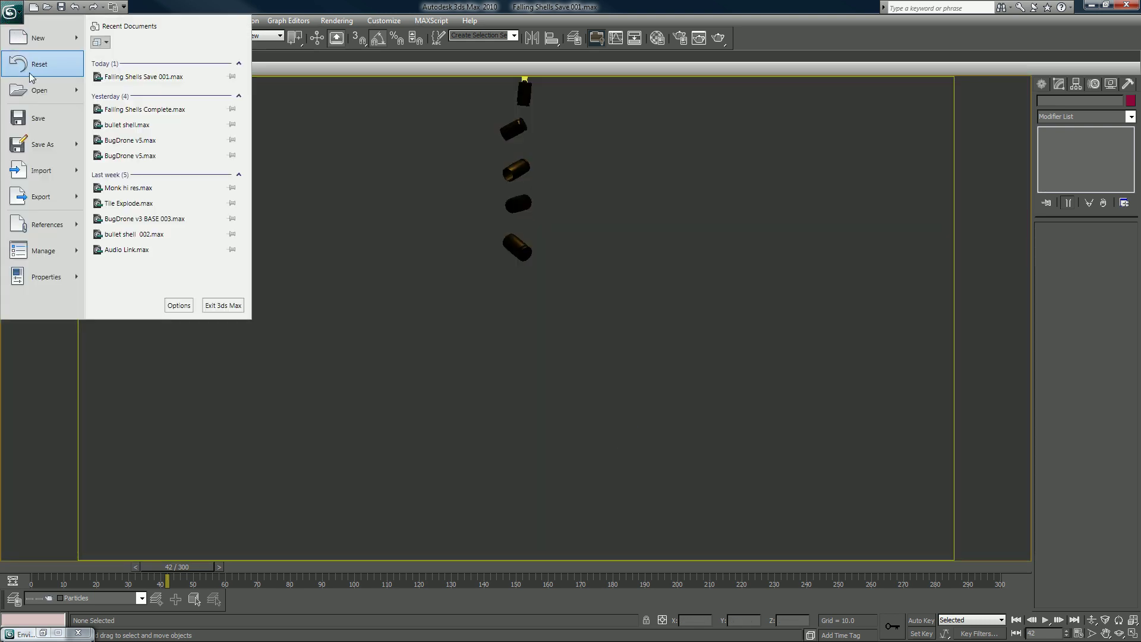
pyautogui.click(34, 121)
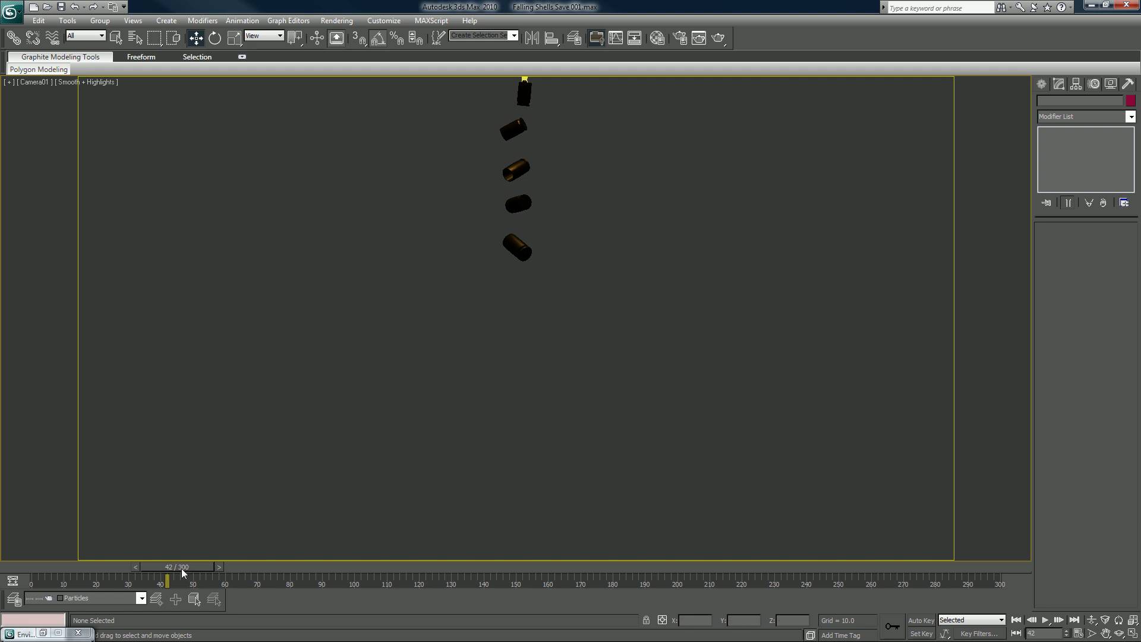
# Play the shells' fall to frame 119 and start a production render
pyautogui.moveTo(181, 569); pyautogui.dragTo(270, 563)
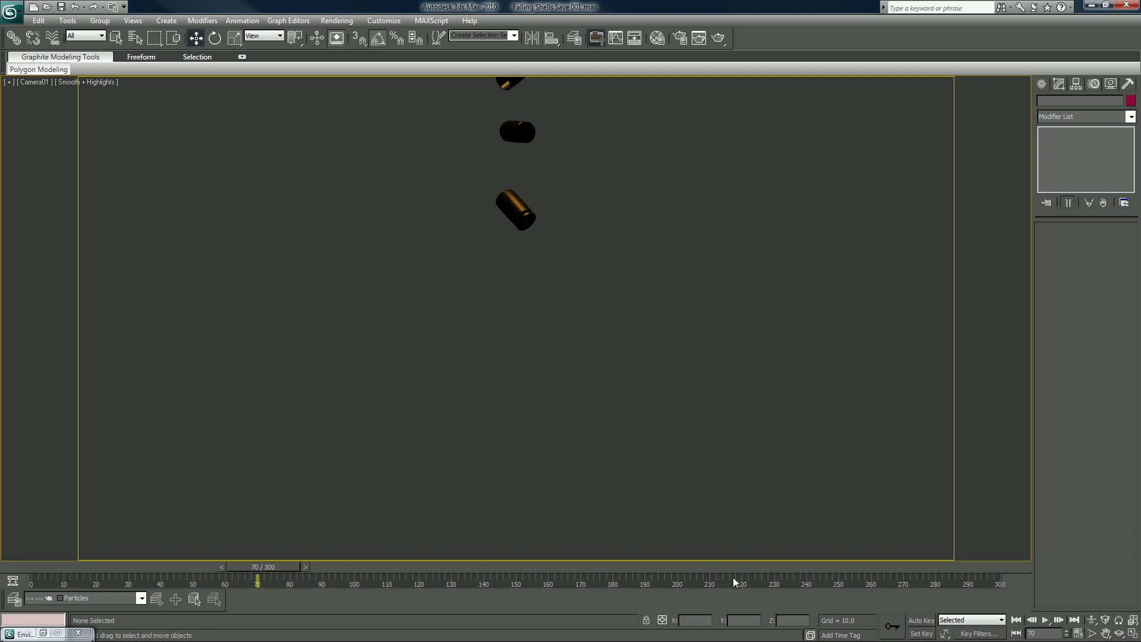
pyautogui.click(1045, 620)
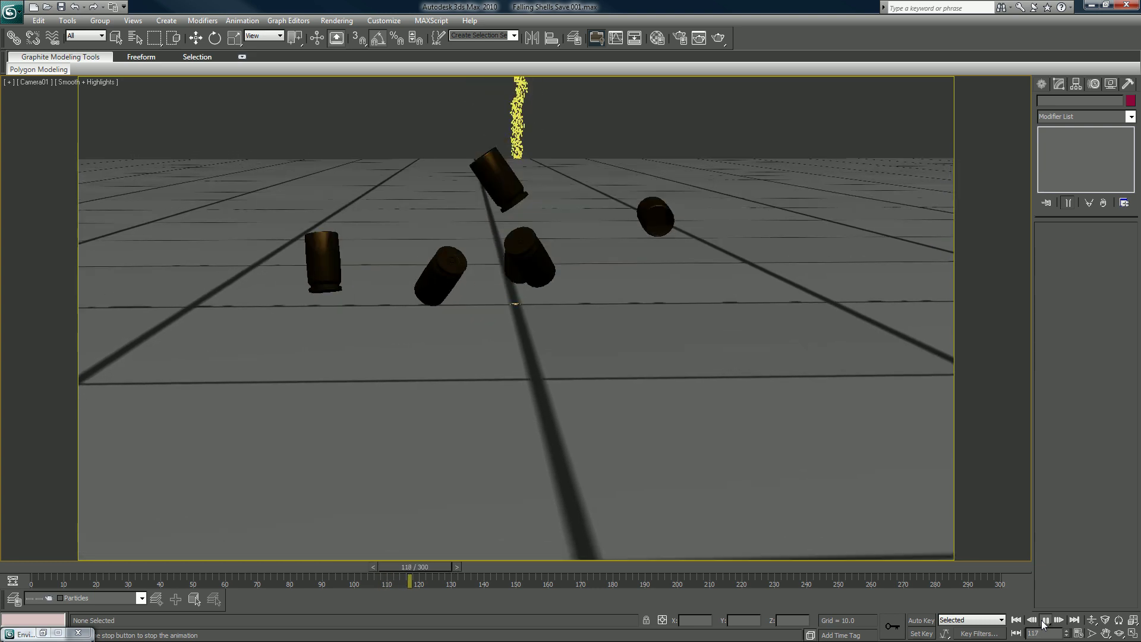
pyautogui.click(1045, 620)
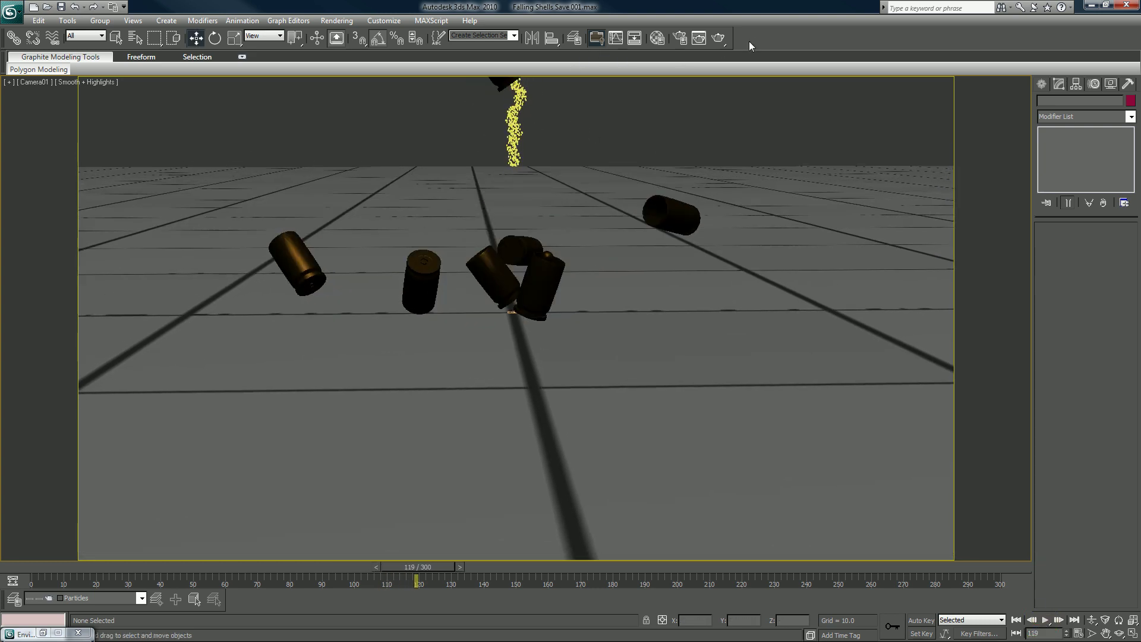
pyautogui.click(718, 38)
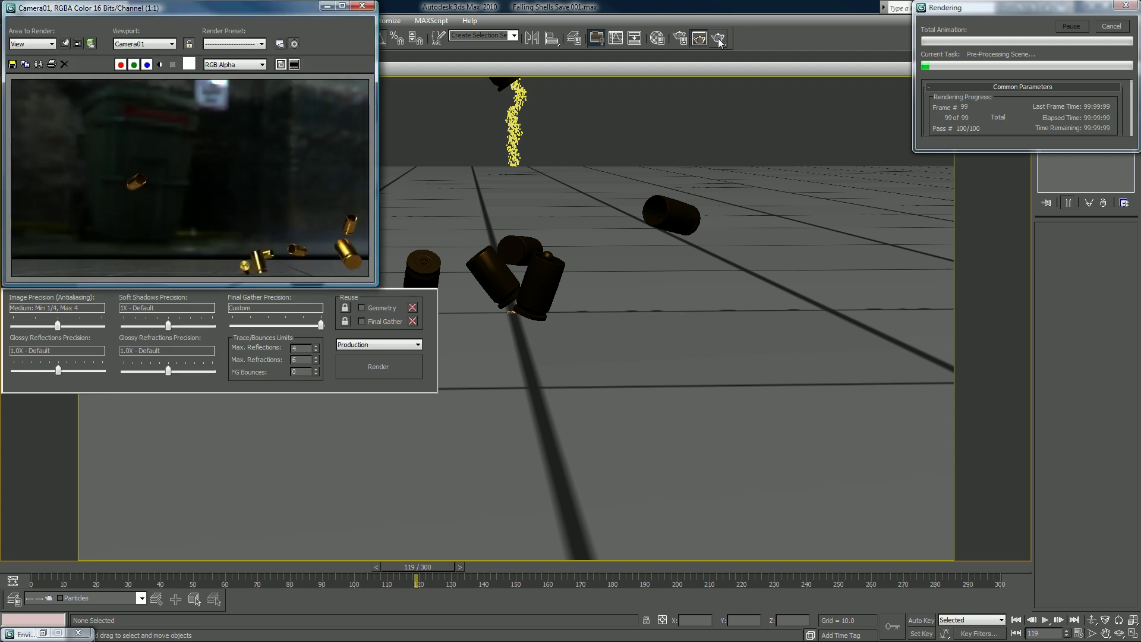
# Add a Reflection element to Render Setup's Render Elements list
pyautogui.moveTo(1036, 217); pyautogui.dragTo(561, 105)
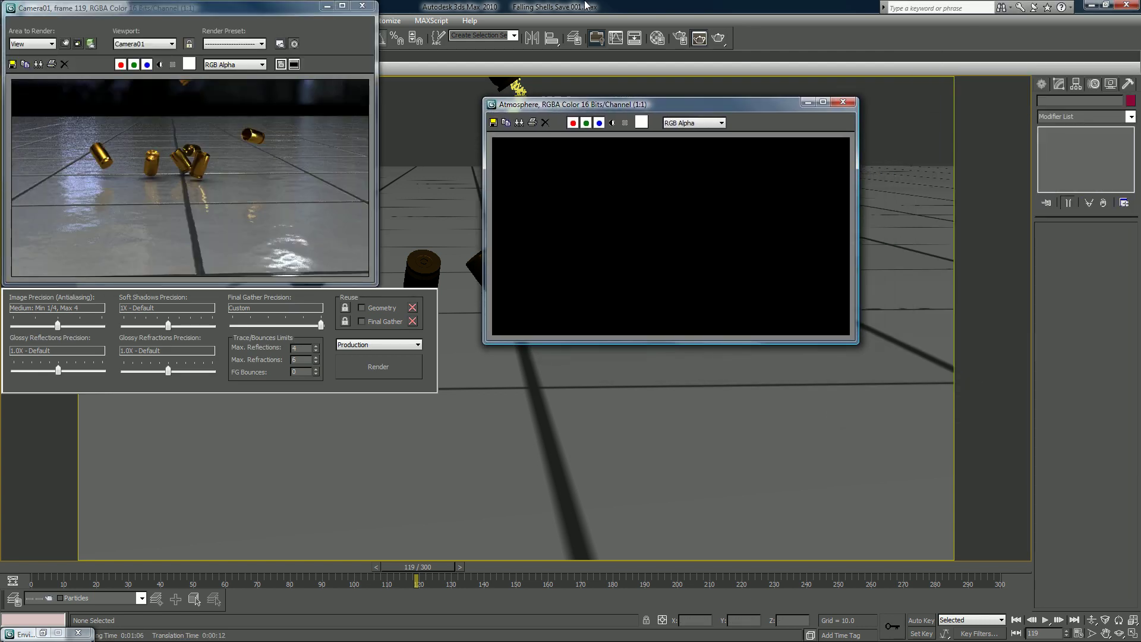
pyautogui.click(589, 6)
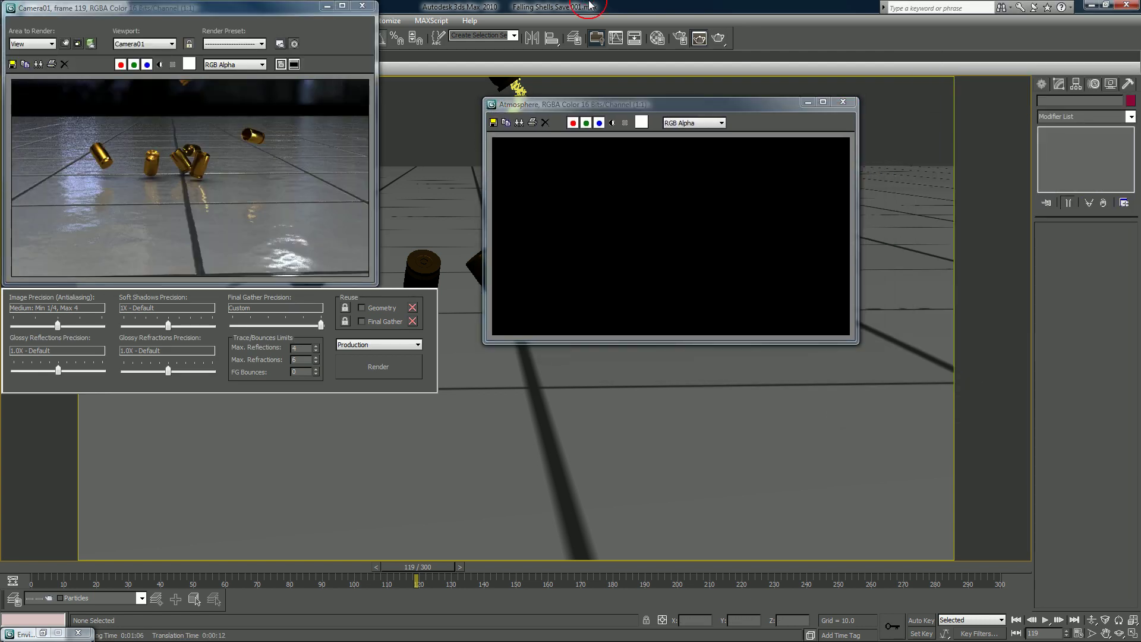
pyautogui.click(681, 38)
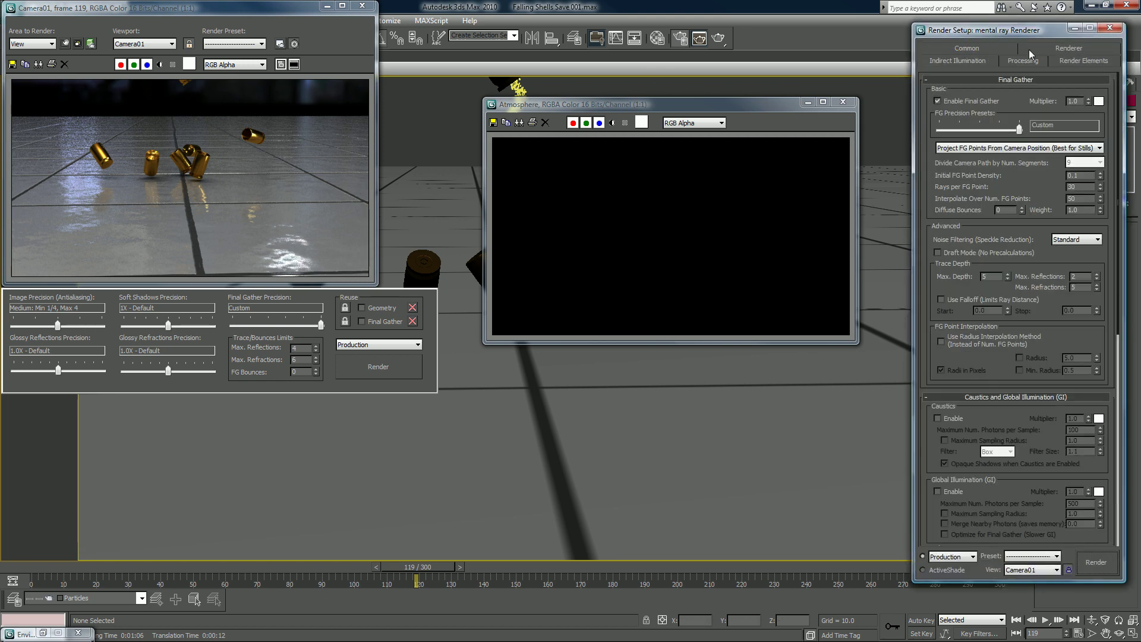
pyautogui.click(1083, 60)
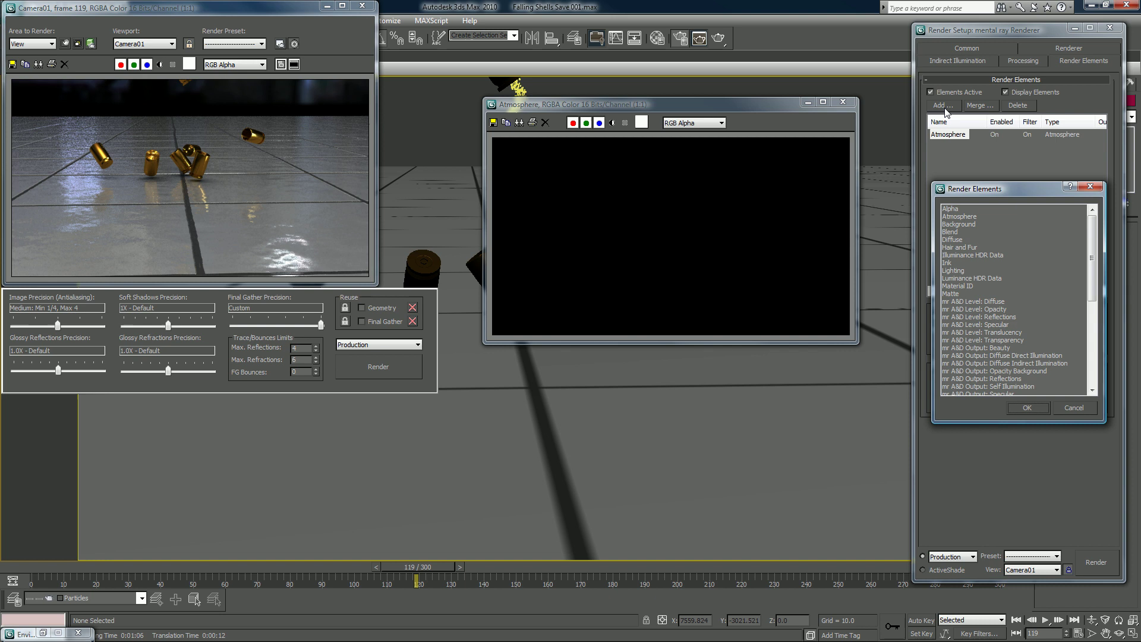
pyautogui.moveTo(1095, 268); pyautogui.dragTo(1095, 371)
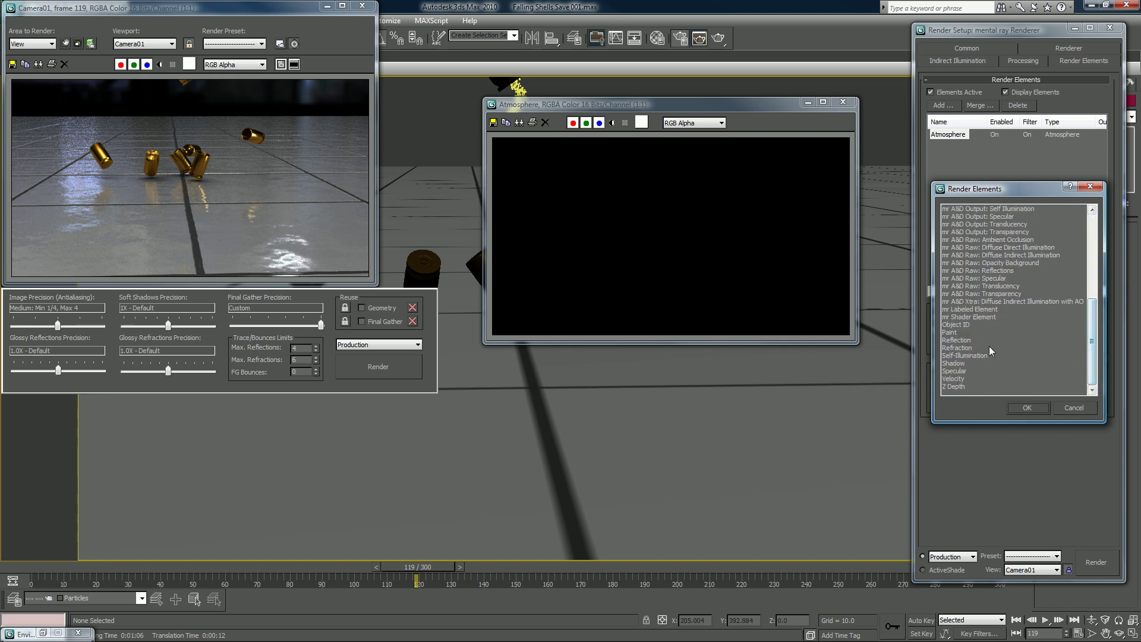
pyautogui.doubleClick(954, 339)
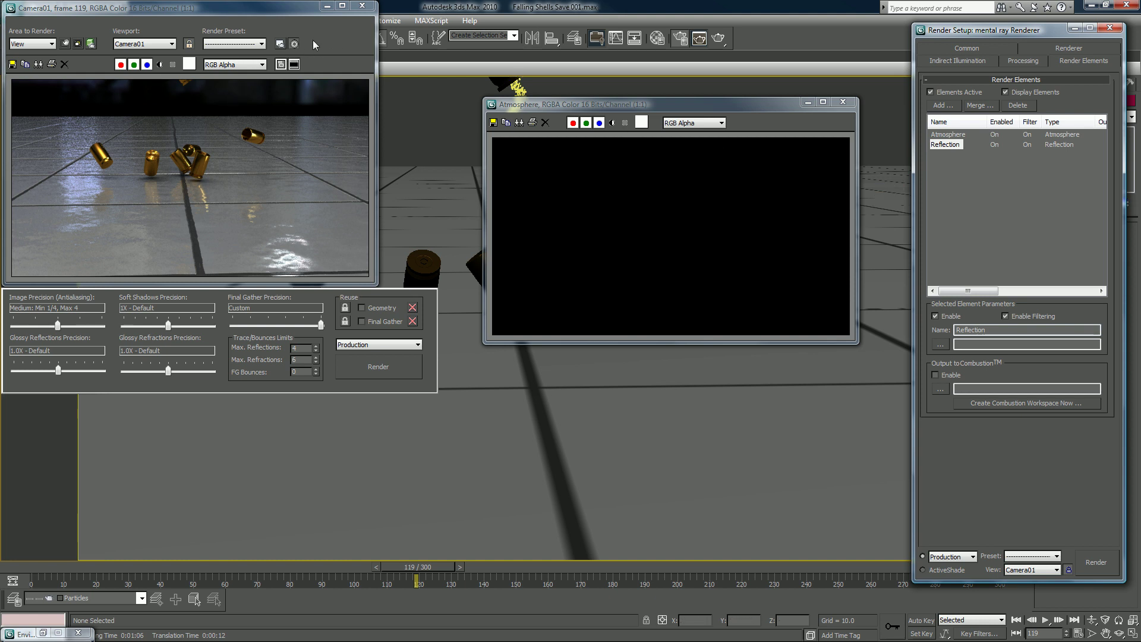
pyautogui.click(328, 47)
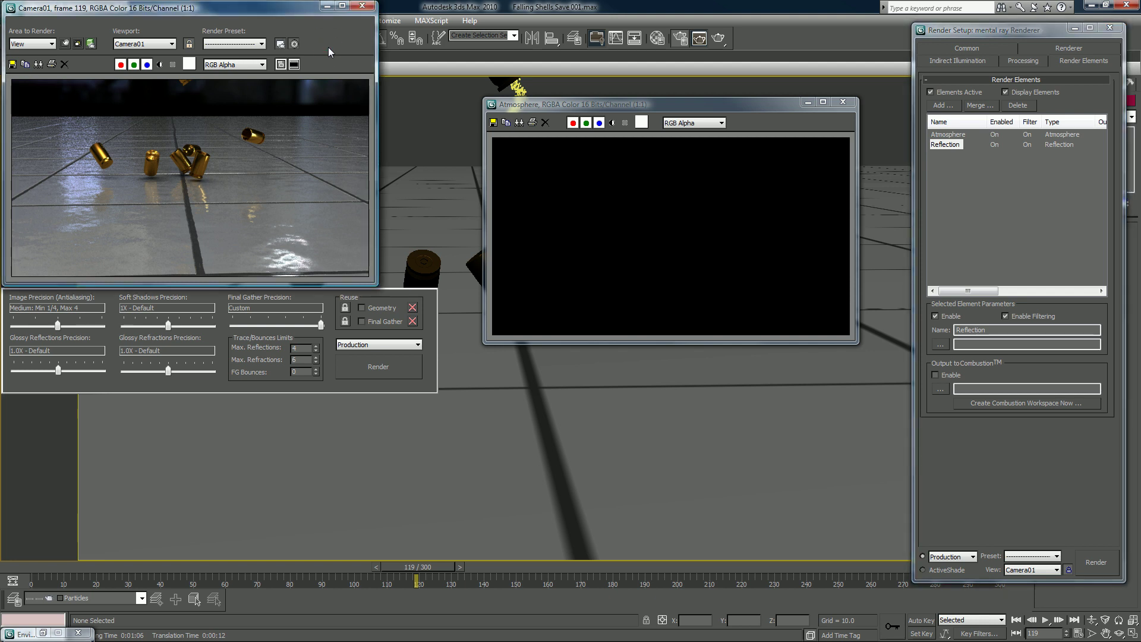
# Cancel the running re-render and add an Alpha element to the Render Elements list
pyautogui.click(378, 368)
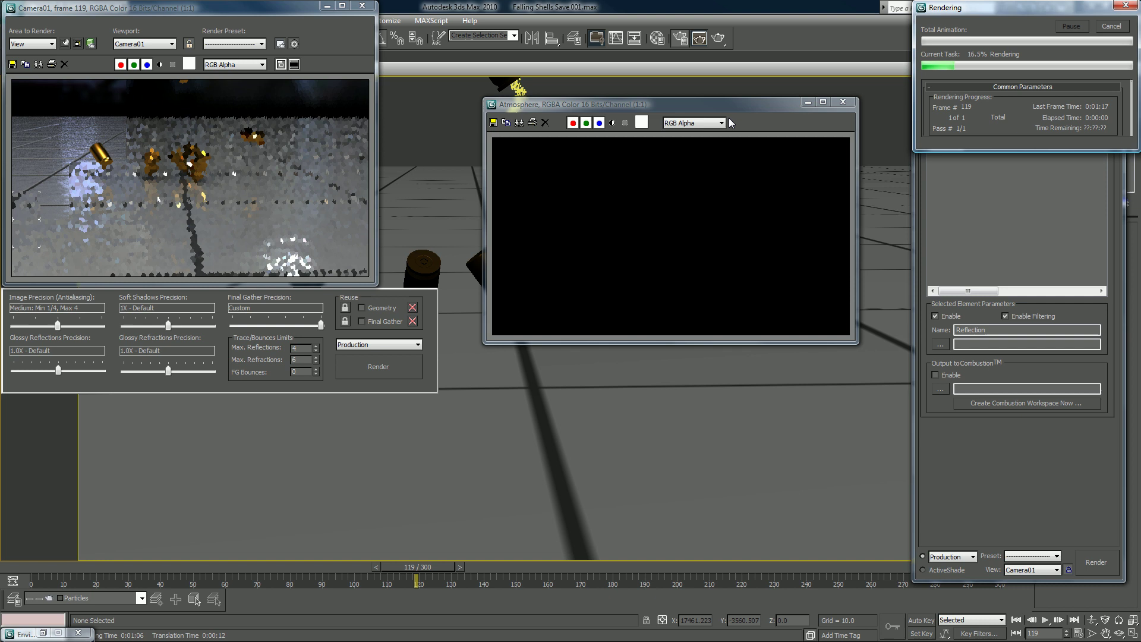
pyautogui.click(1103, 27)
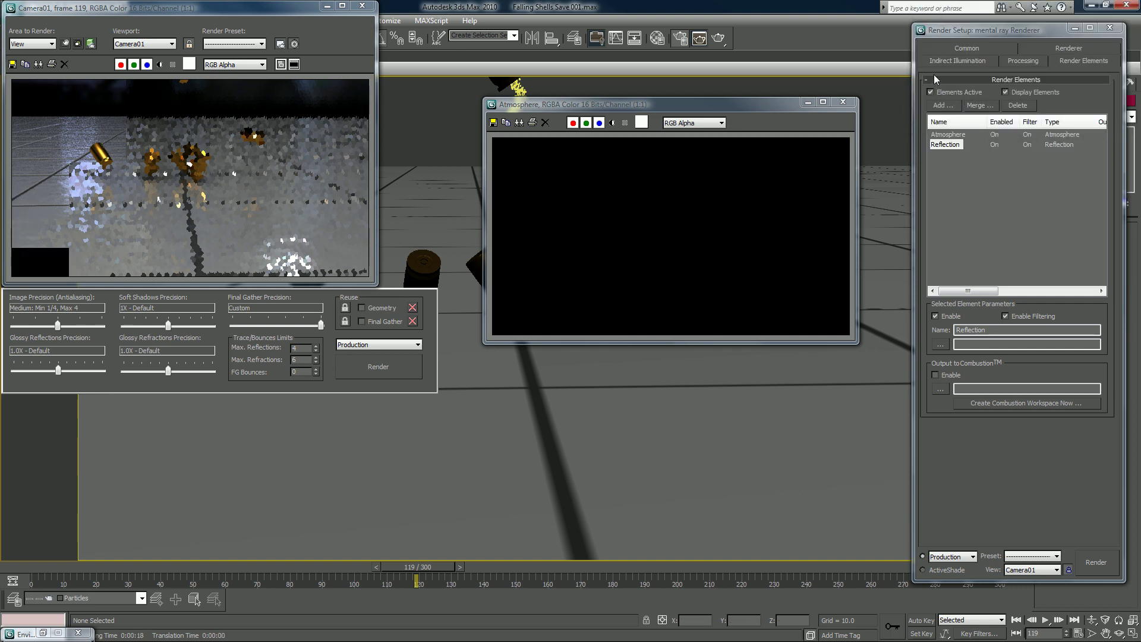
pyautogui.click(938, 51)
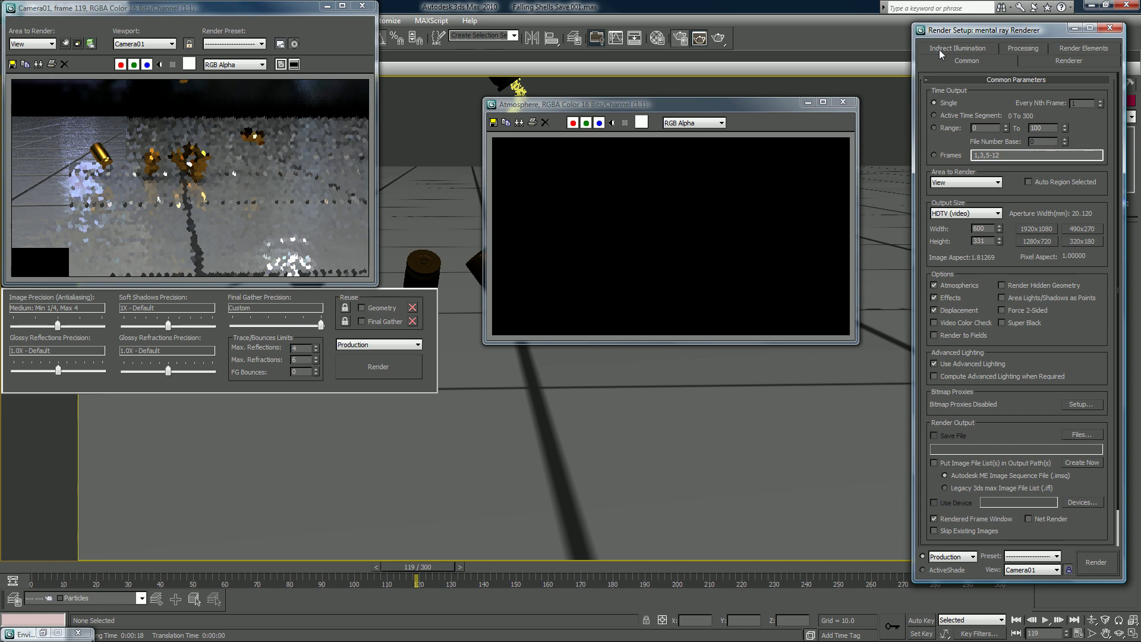
pyautogui.click(1069, 50)
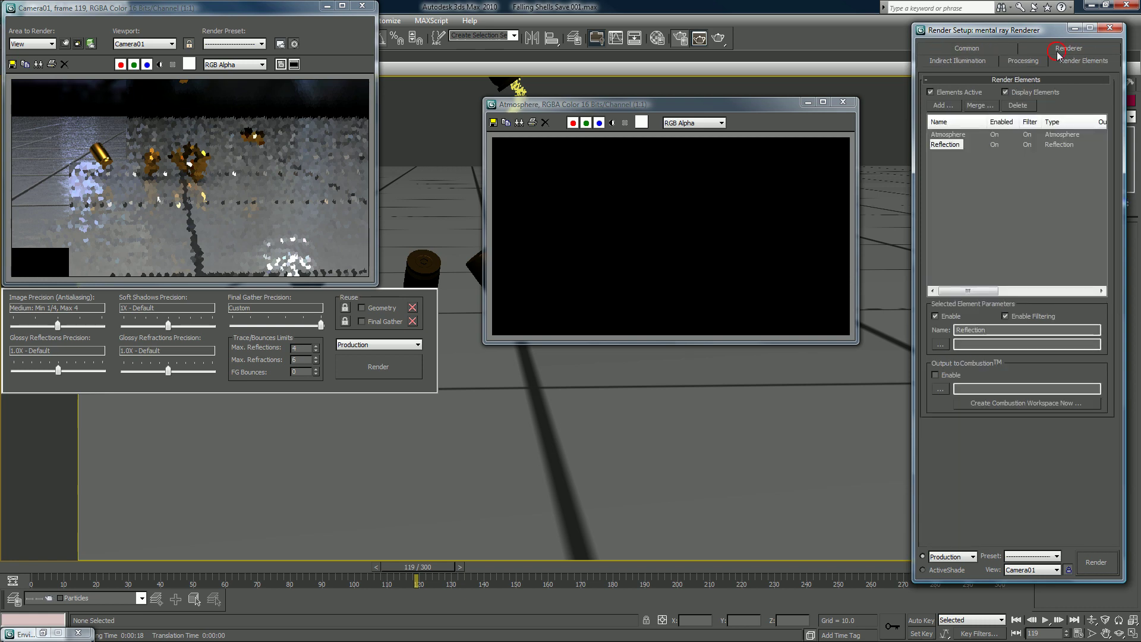
pyautogui.click(943, 106)
pyautogui.doubleClick(958, 209)
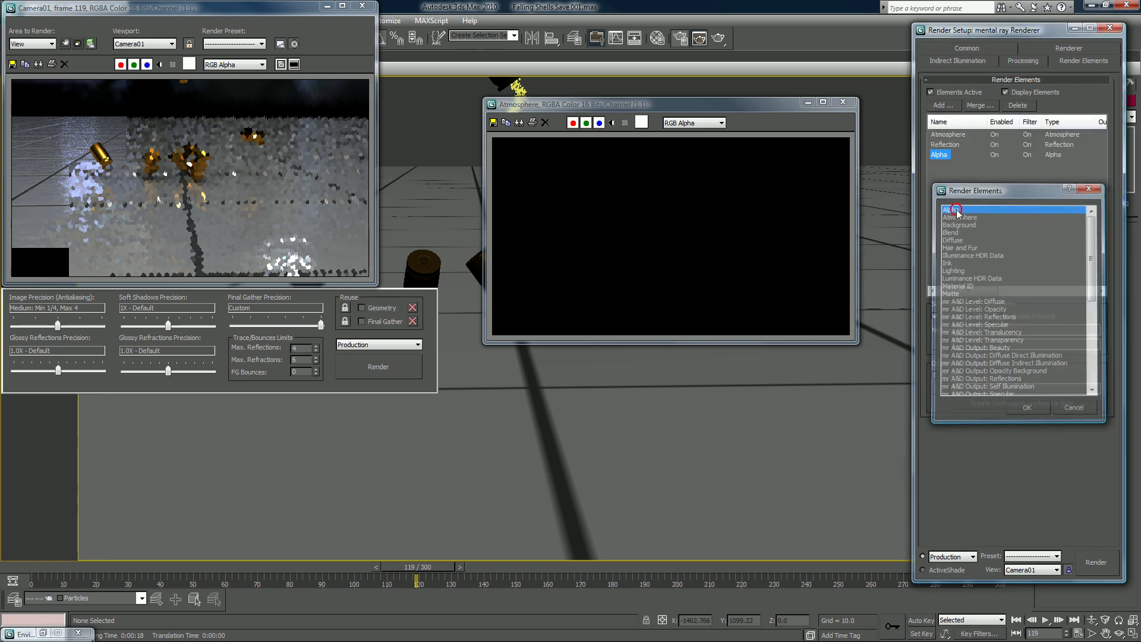
# Check the frame's alpha channel, then render again with Atmosphere, Reflection and Alpha passes
pyautogui.click(160, 66)
pyautogui.click(160, 66)
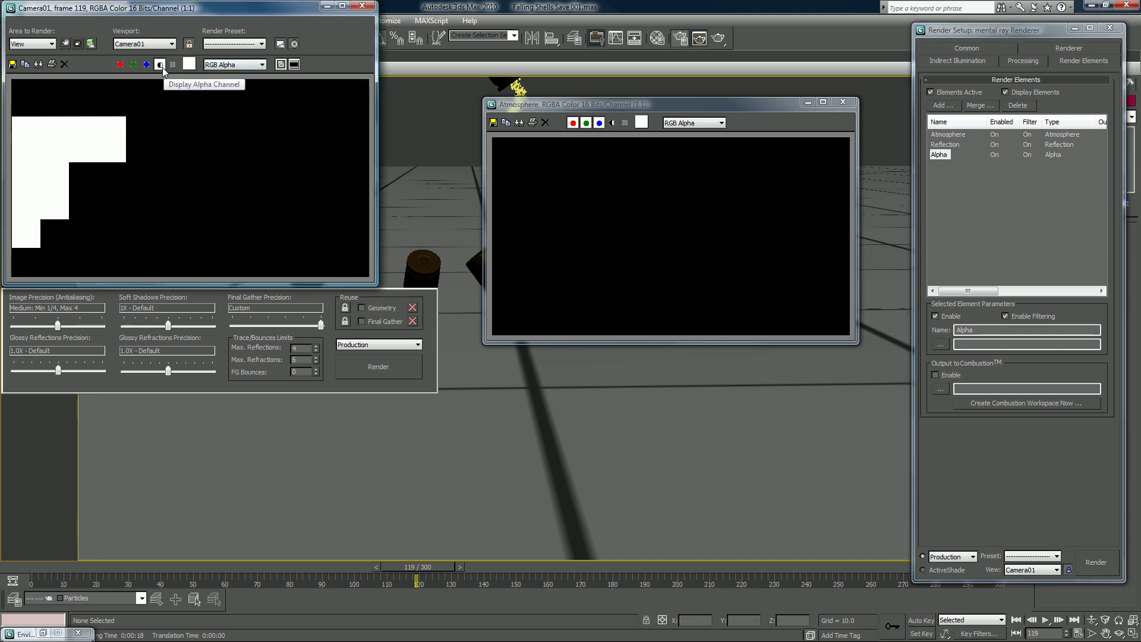
pyautogui.click(162, 67)
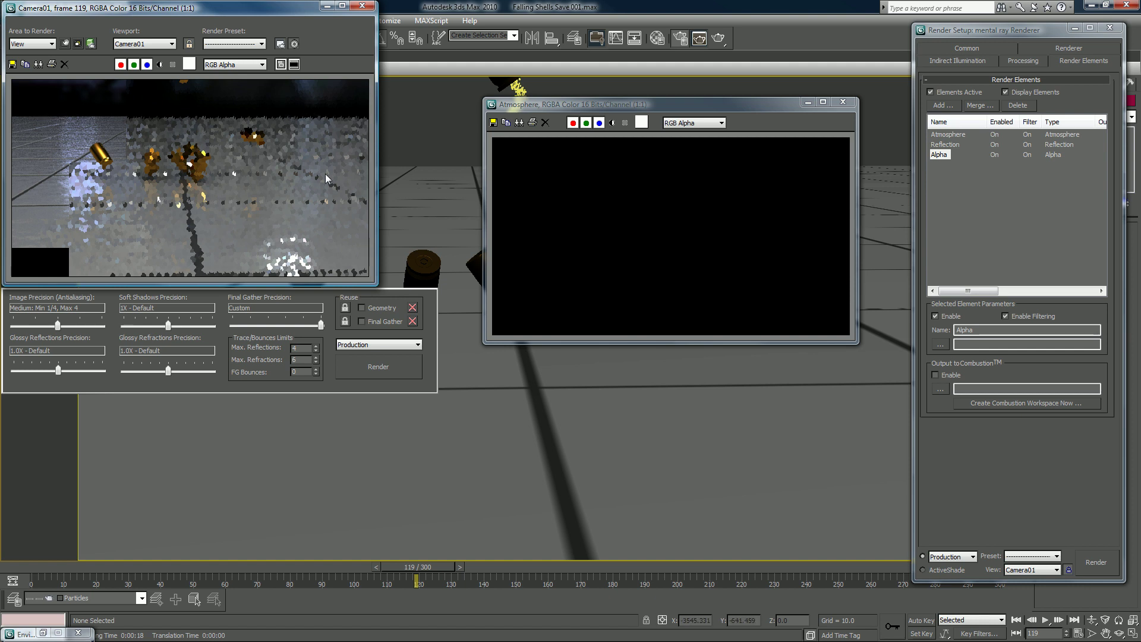
pyautogui.click(1096, 562)
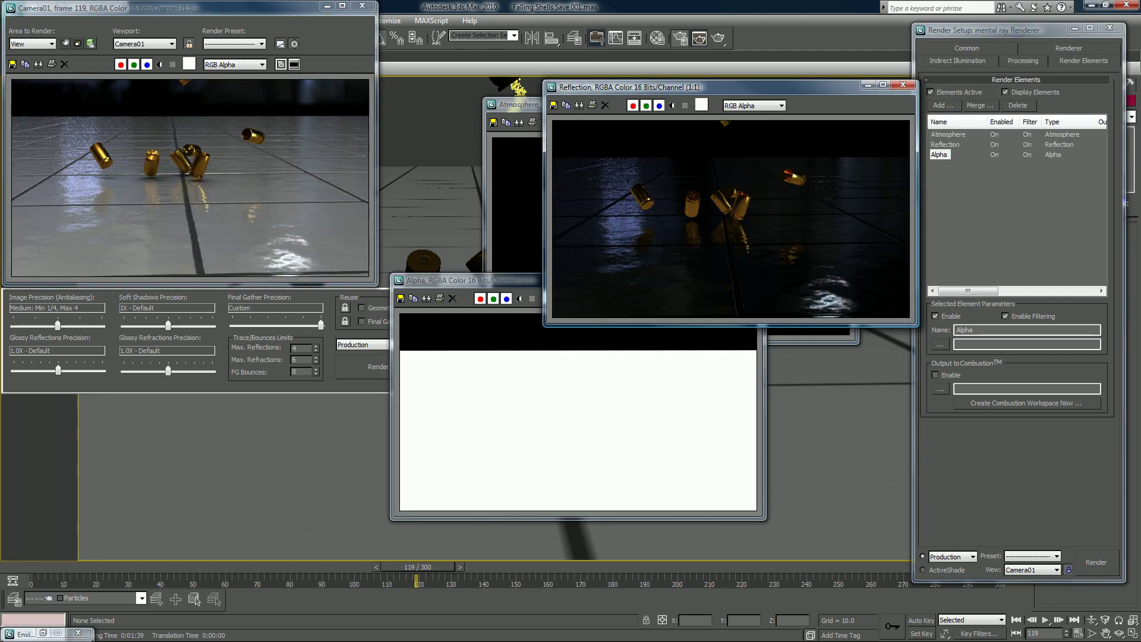
# Clone the frame 119 render, close the original, and tile the clone with Alpha, Reflection and Atmosphere windows
pyautogui.click(38, 64)
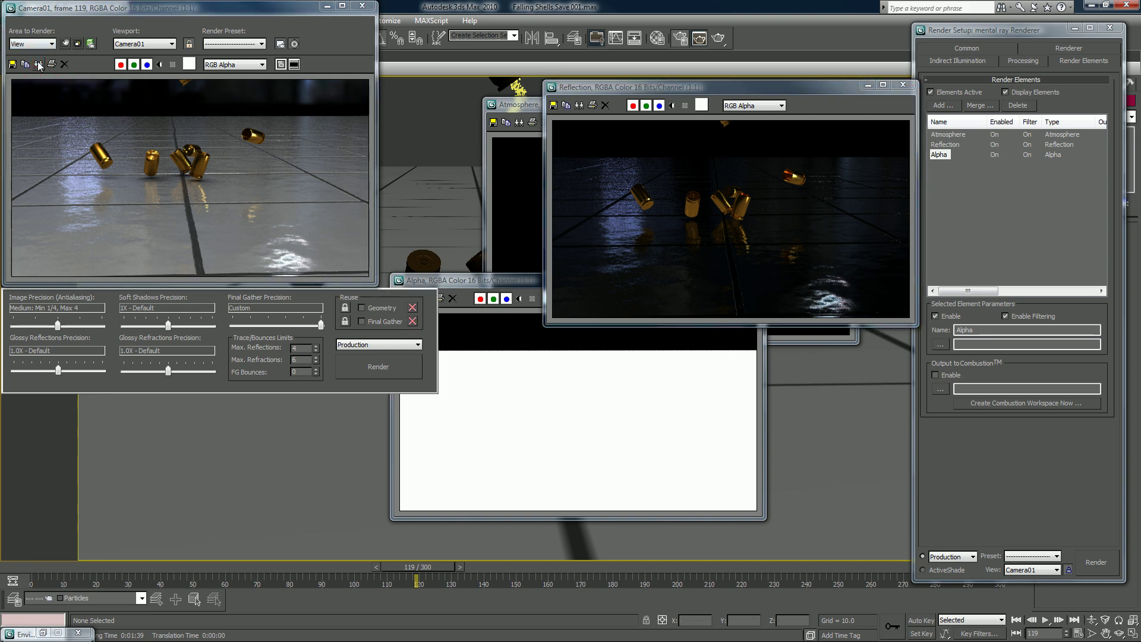
pyautogui.click(362, 6)
pyautogui.moveTo(992, 217)
pyautogui.mouseDown()
pyautogui.moveTo(322, 158)
pyautogui.moveTo(27, 66)
pyautogui.moveTo(73, 67)
pyautogui.mouseUp()
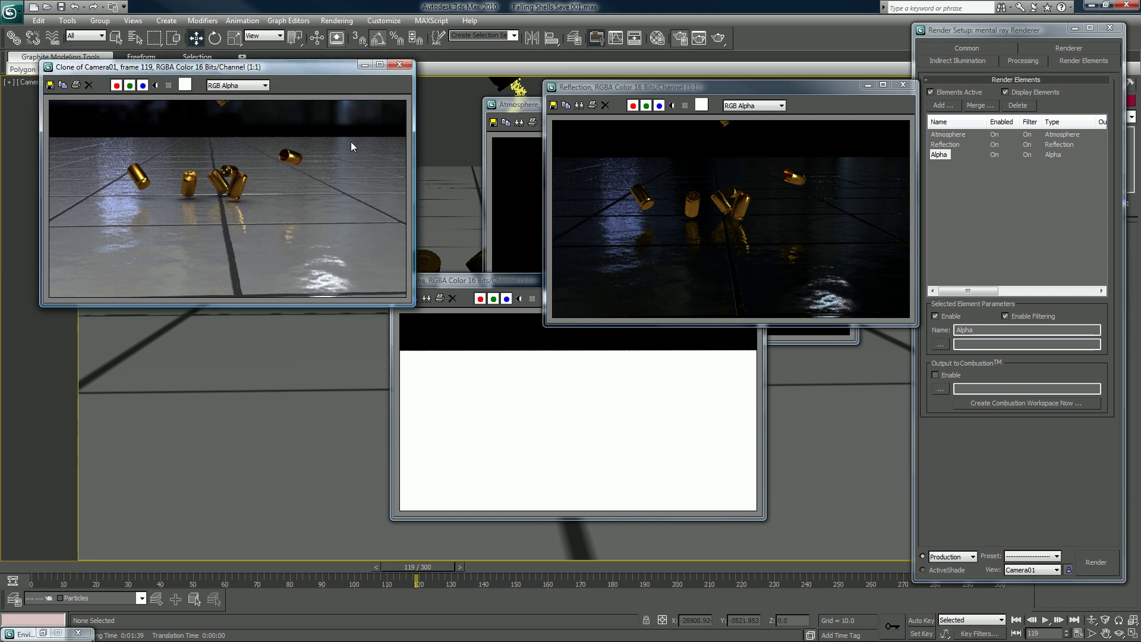
pyautogui.moveTo(465, 284); pyautogui.dragTo(147, 327)
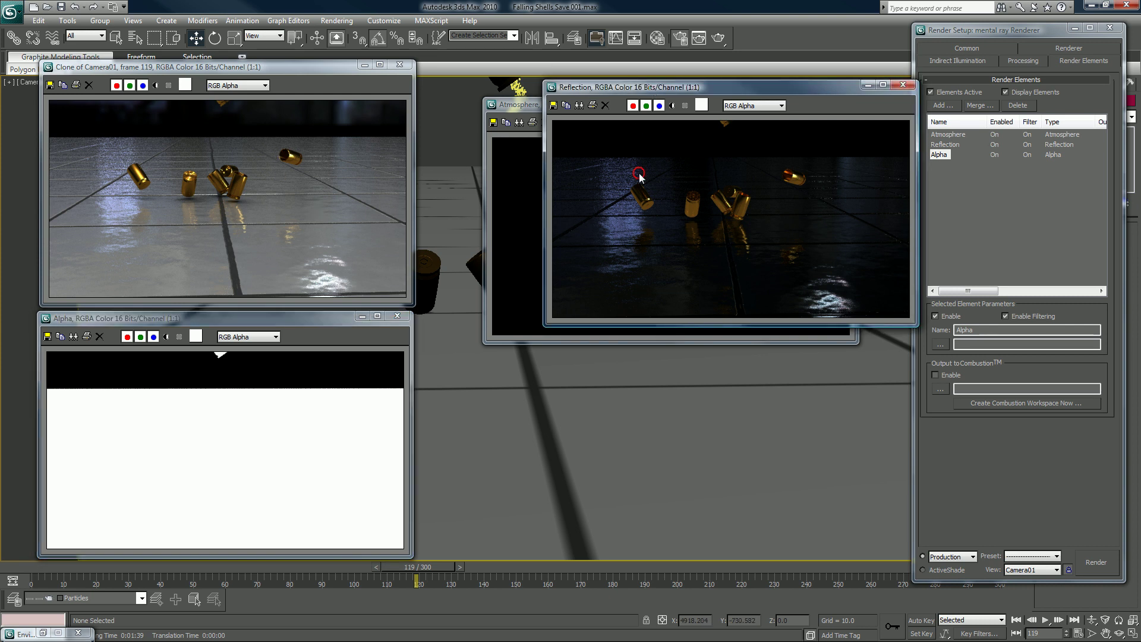
pyautogui.moveTo(650, 90); pyautogui.dragTo(584, 345)
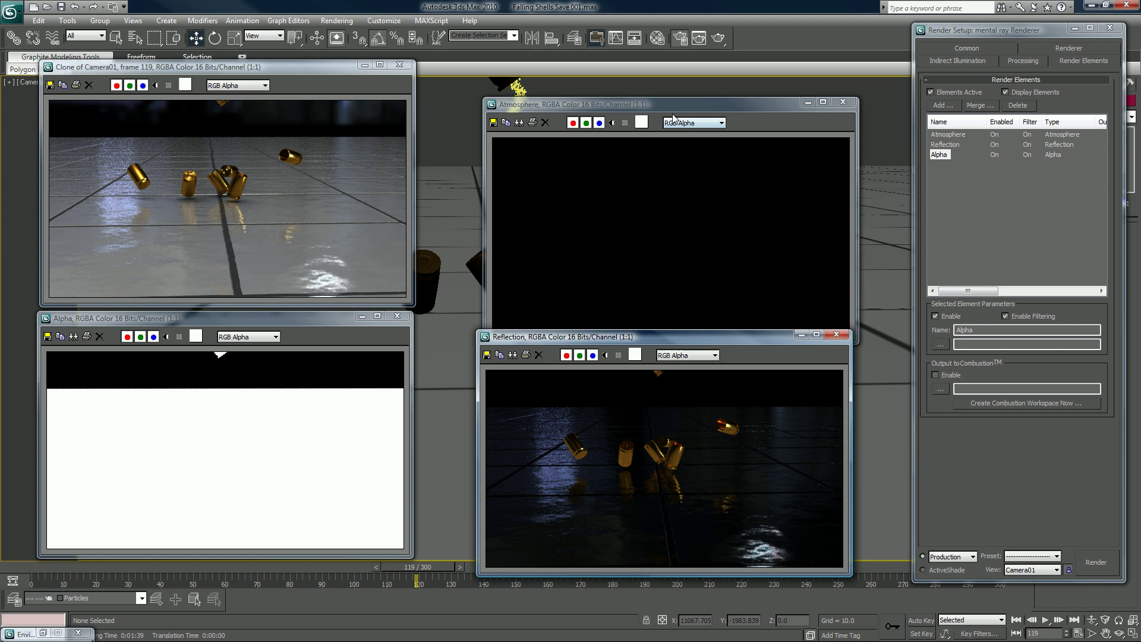
pyautogui.moveTo(677, 101); pyautogui.dragTo(664, 51)
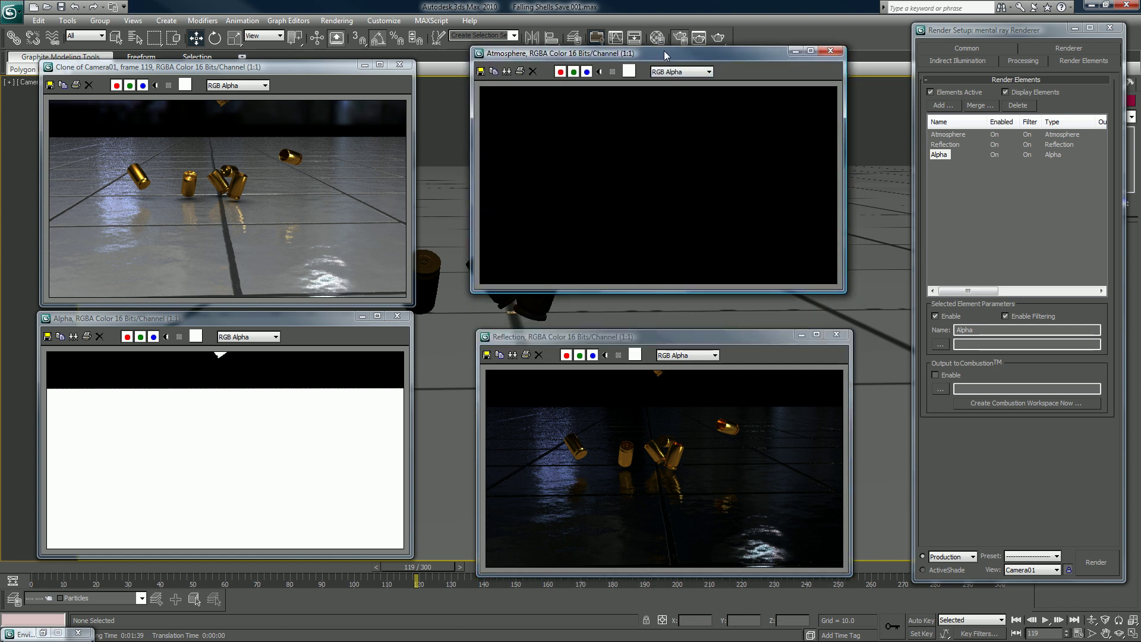